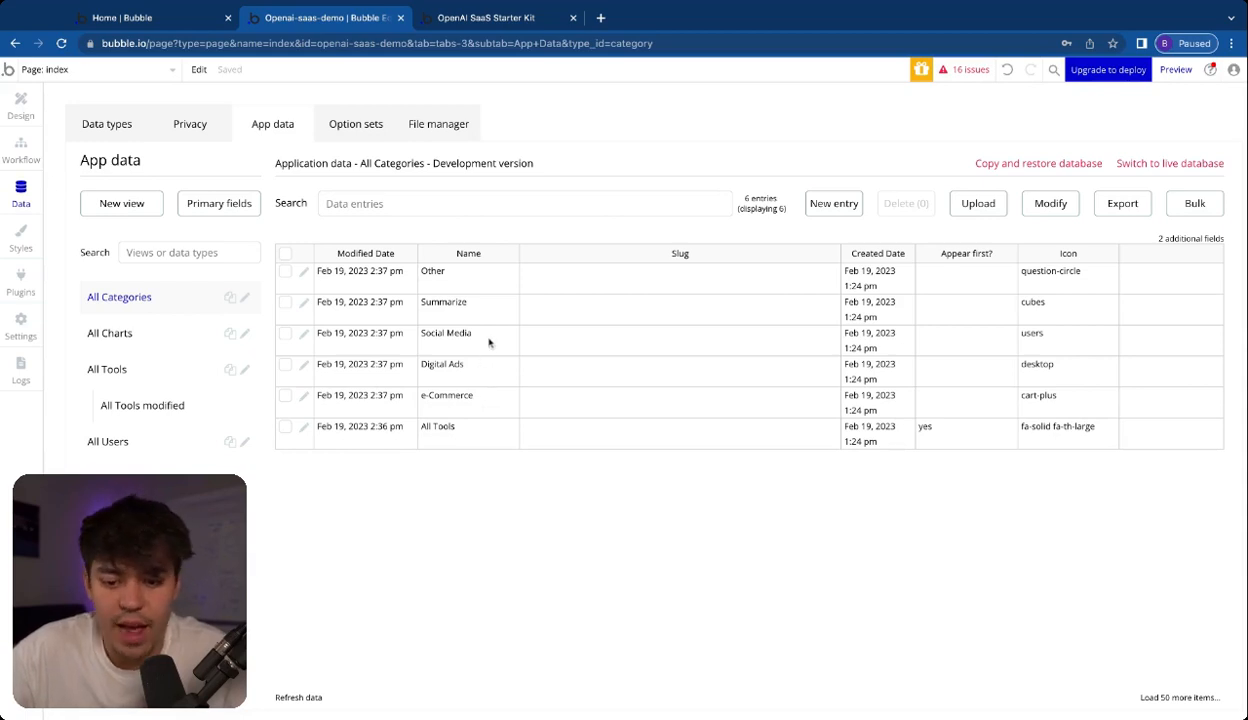
# Set the All Categories view to hide Created Date and Slug and show Unique id, save it, and widen the Unique id column
pyautogui.click(1163, 239)
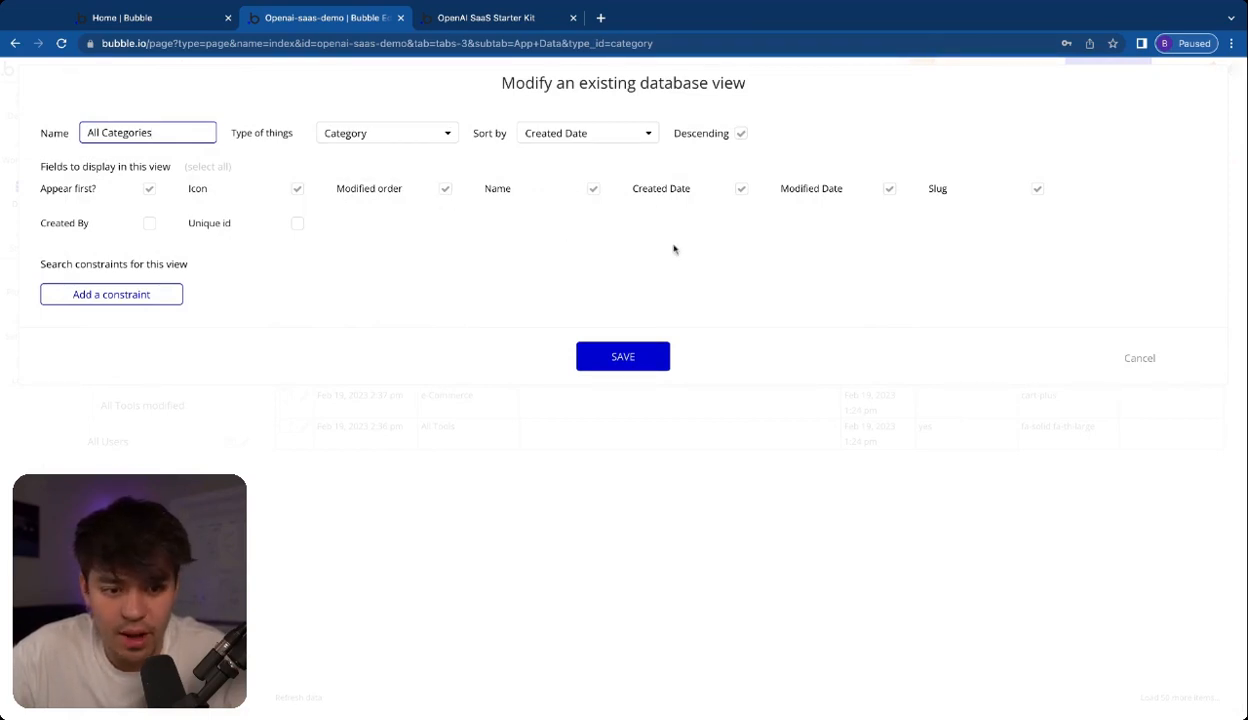
pyautogui.click(1039, 189)
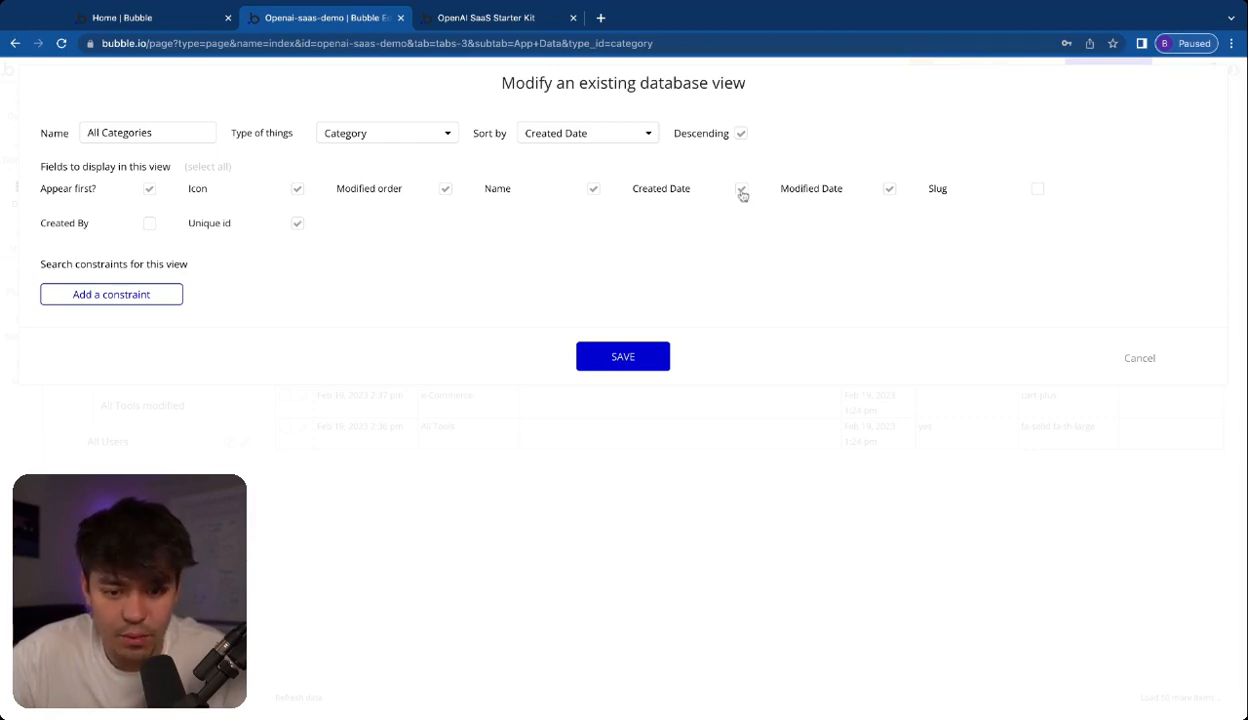
pyautogui.click(642, 359)
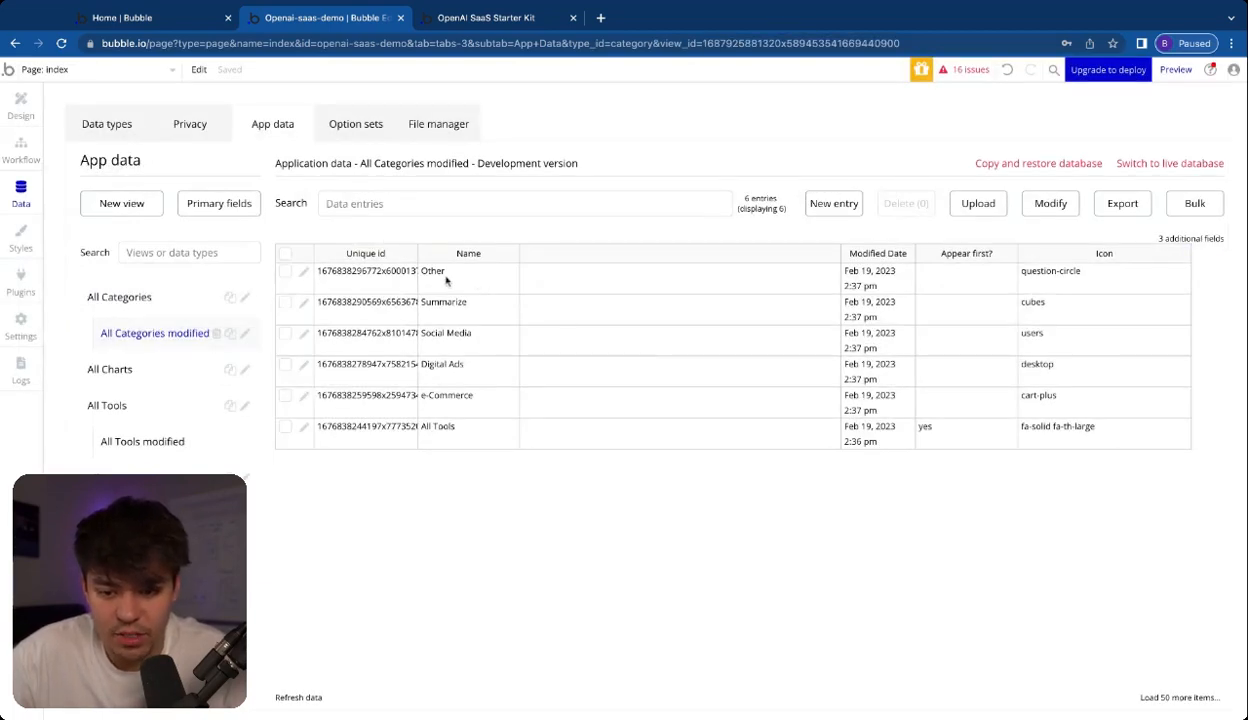
pyautogui.moveTo(419, 253); pyautogui.dragTo(497, 253)
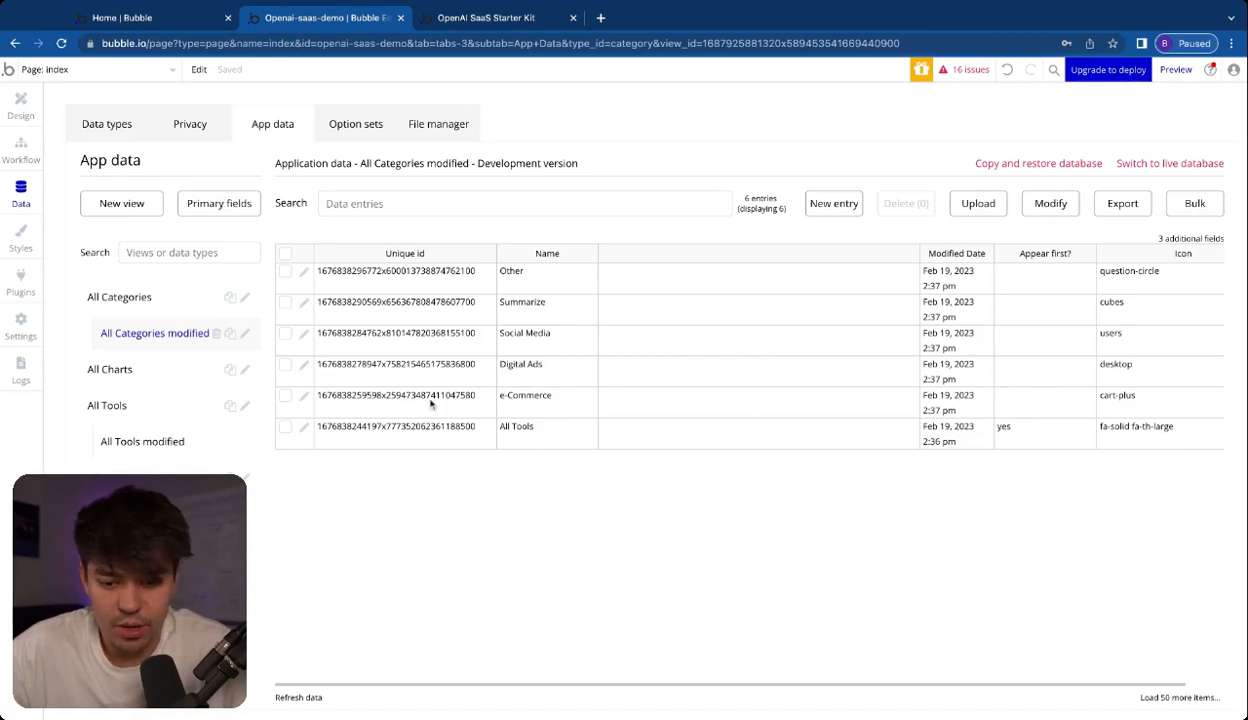
# Delete the Social Media, Summarize and Other entries from the categories database and dismiss the confirmation
pyautogui.click(286, 333)
pyautogui.click(285, 302)
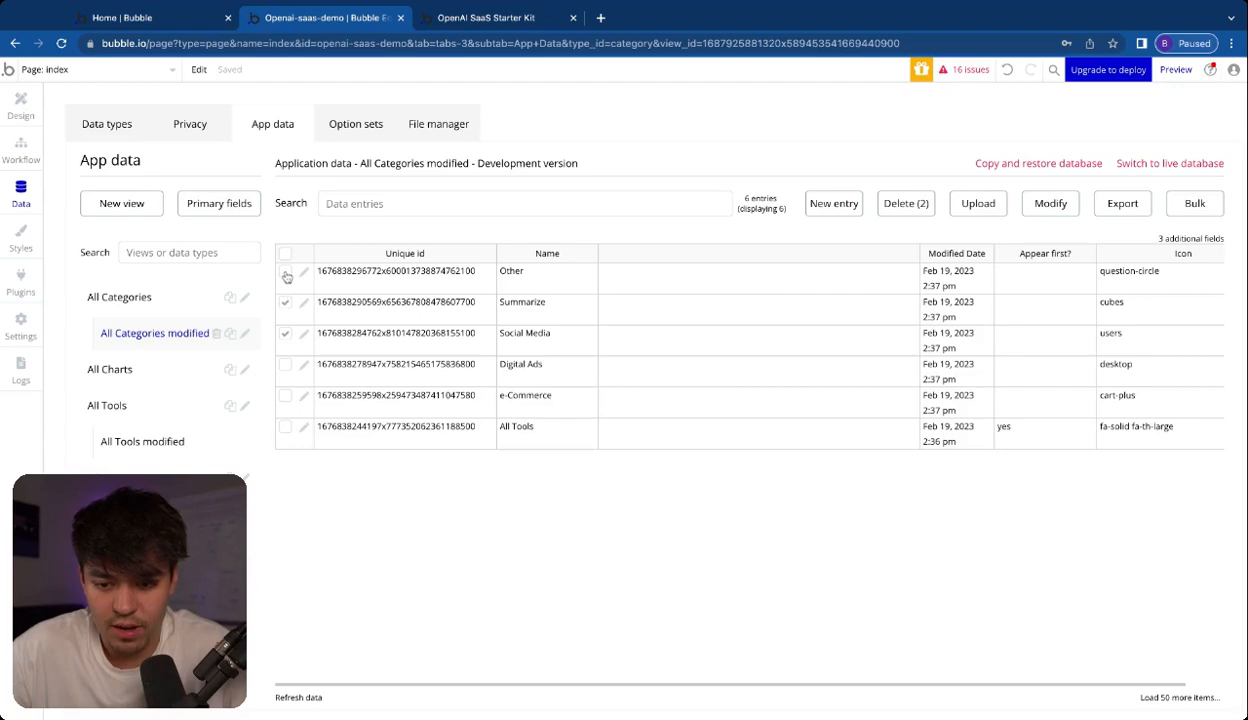
pyautogui.click(875, 206)
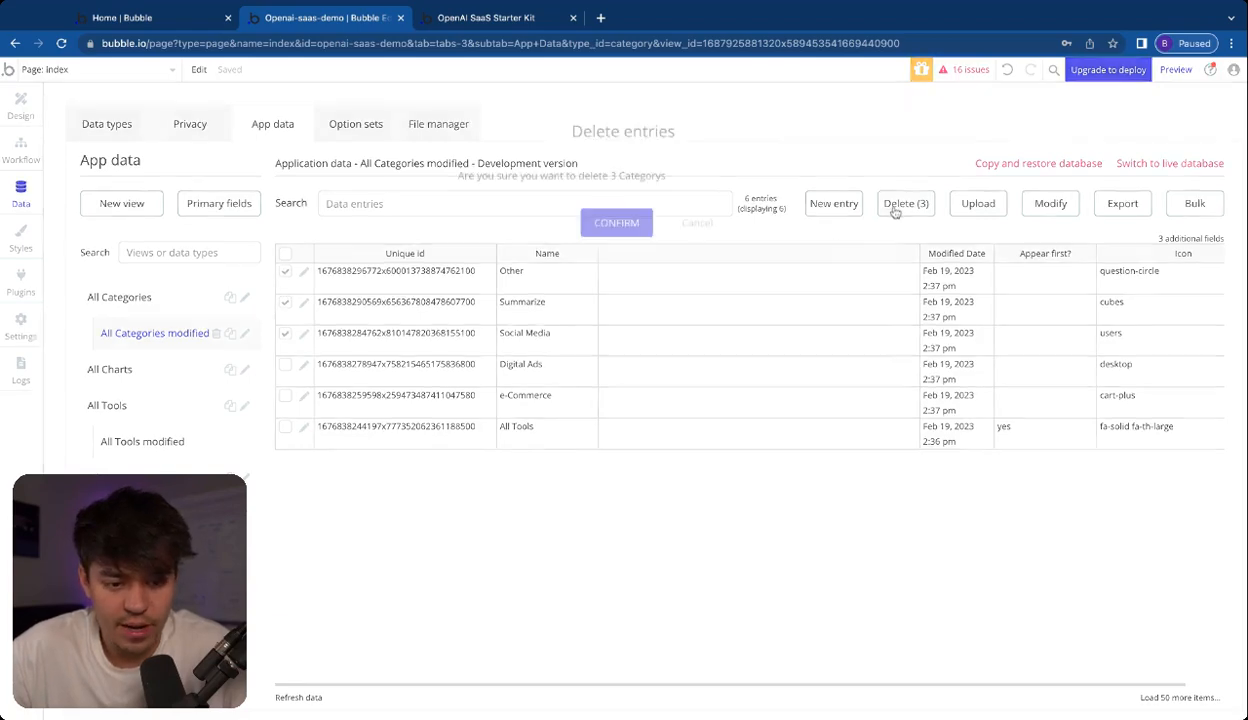
pyautogui.click(625, 220)
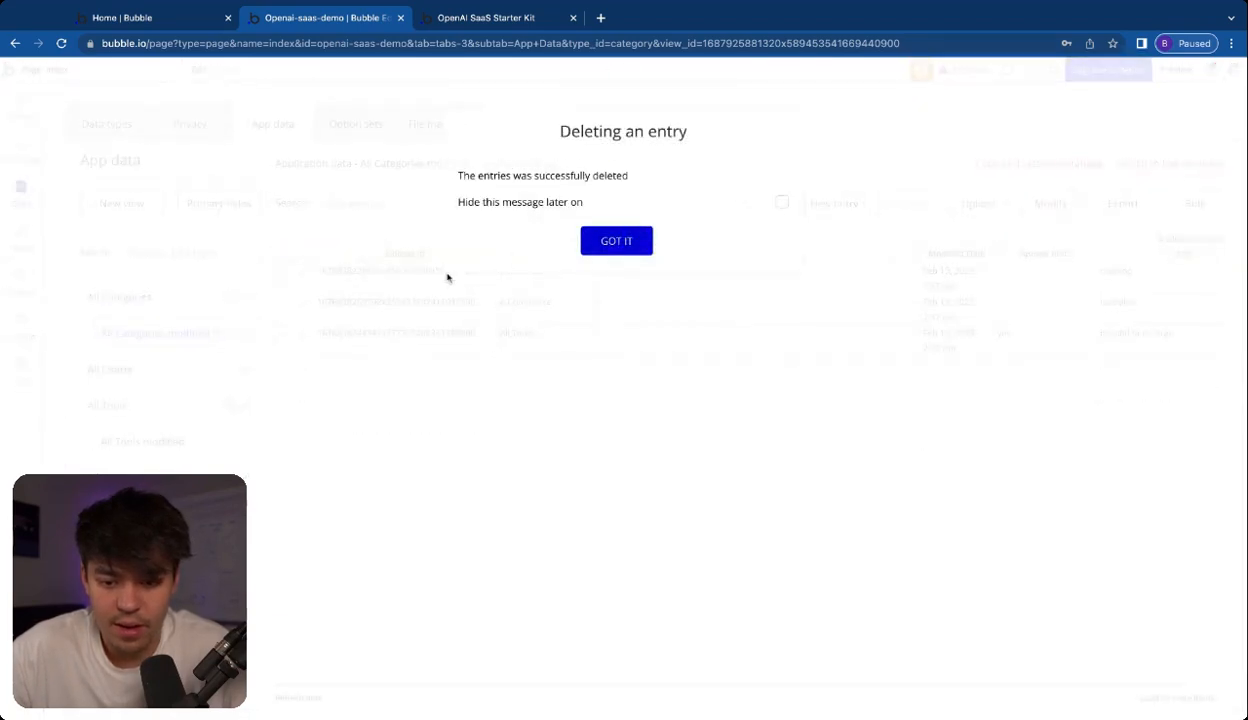
pyautogui.click(615, 242)
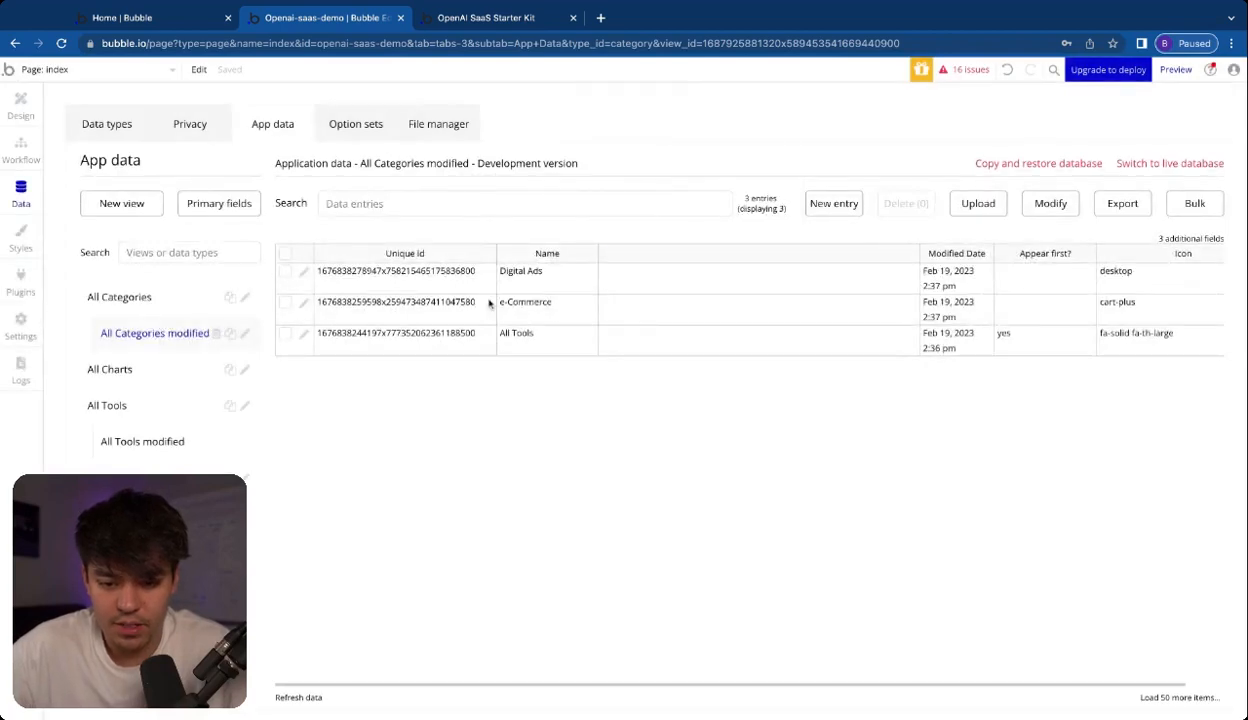
# Rename the e-Commerce category entry to Homework and save it
pyautogui.click(305, 303)
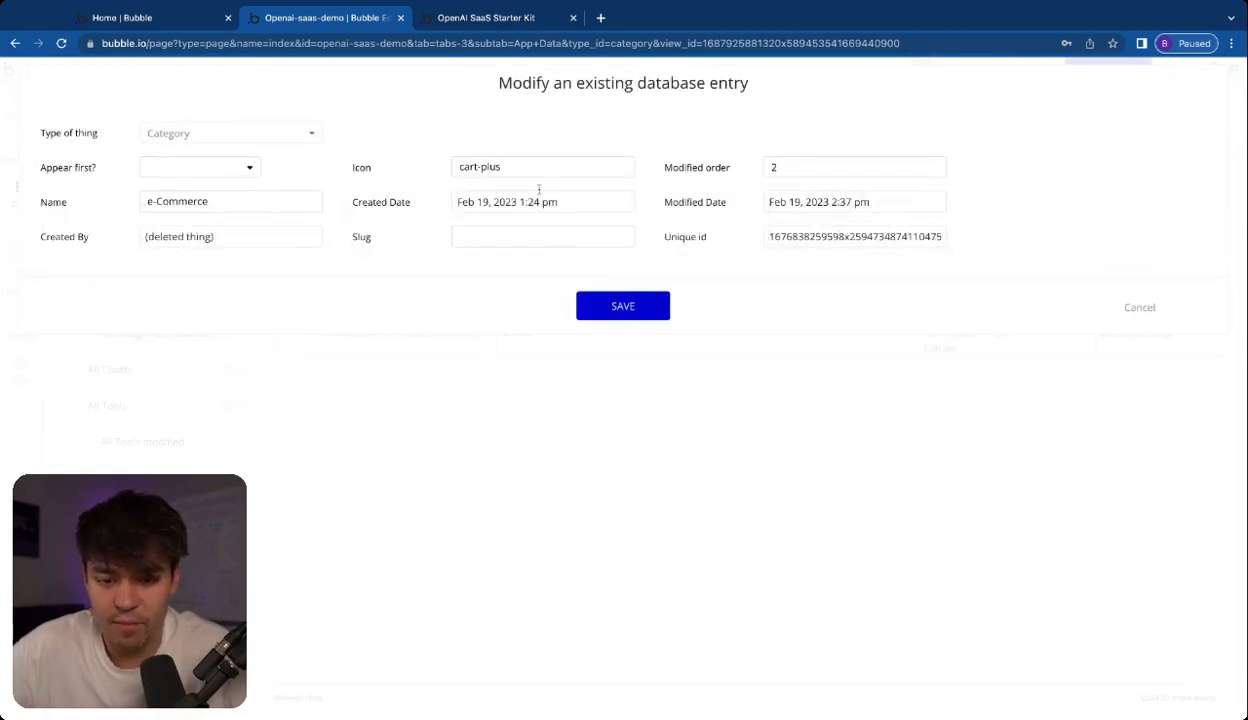
pyautogui.click(231, 199)
pyautogui.press('super+a')
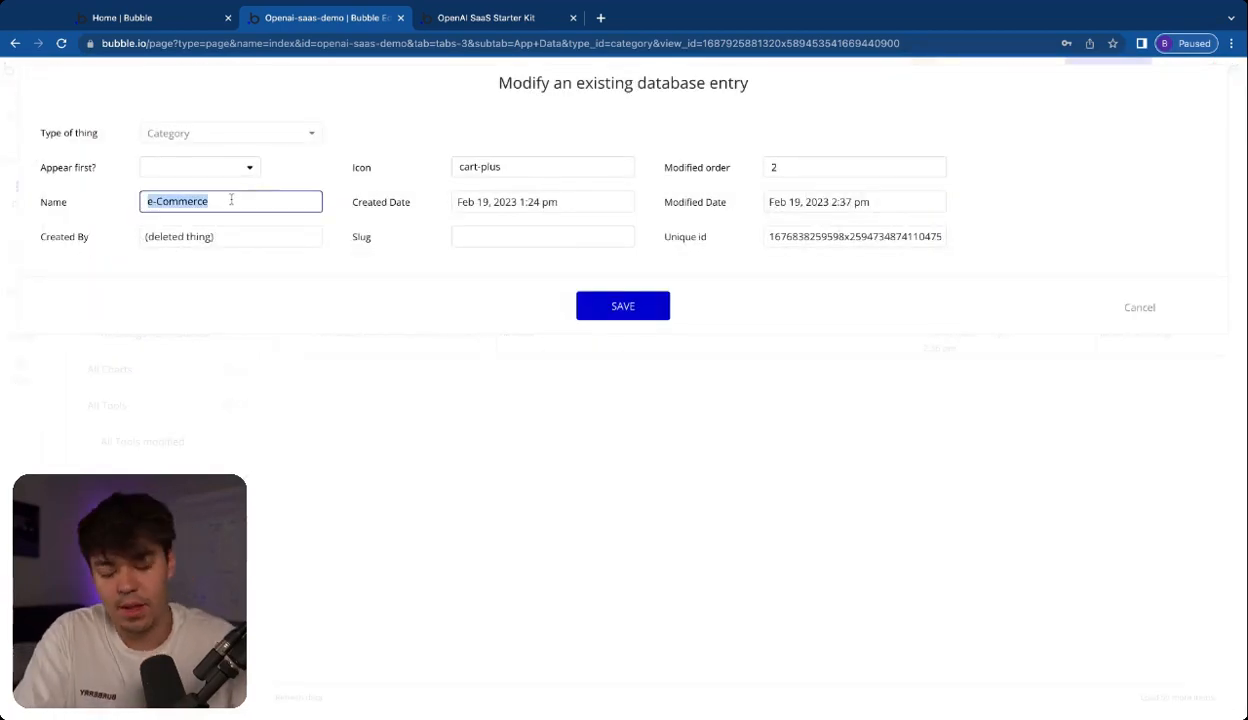
pyautogui.write('Home')
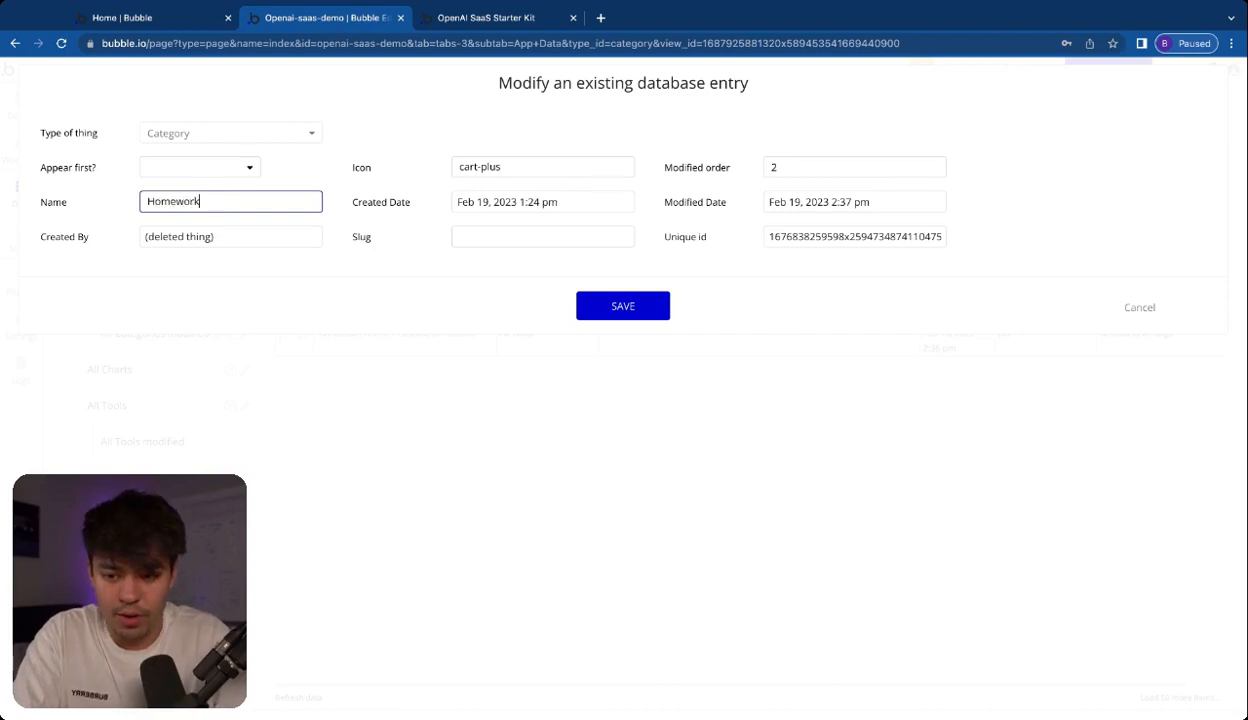
pyautogui.write('work')
pyautogui.click(621, 306)
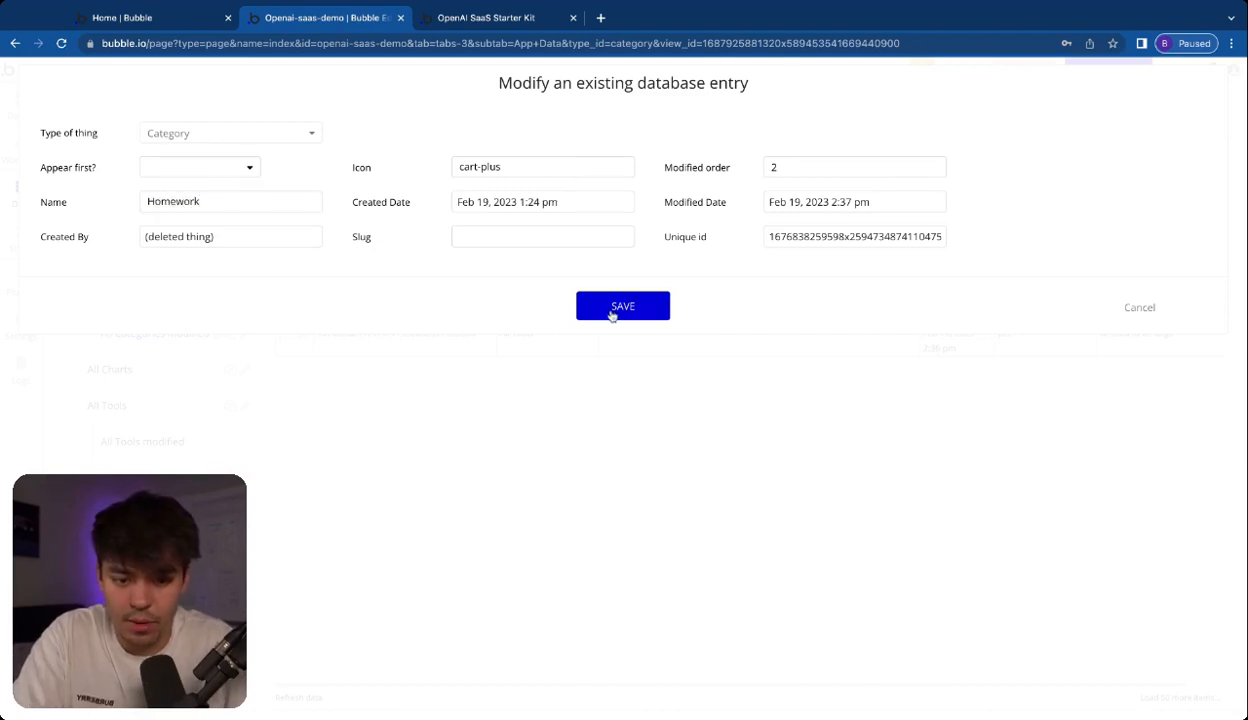
pyautogui.click(627, 247)
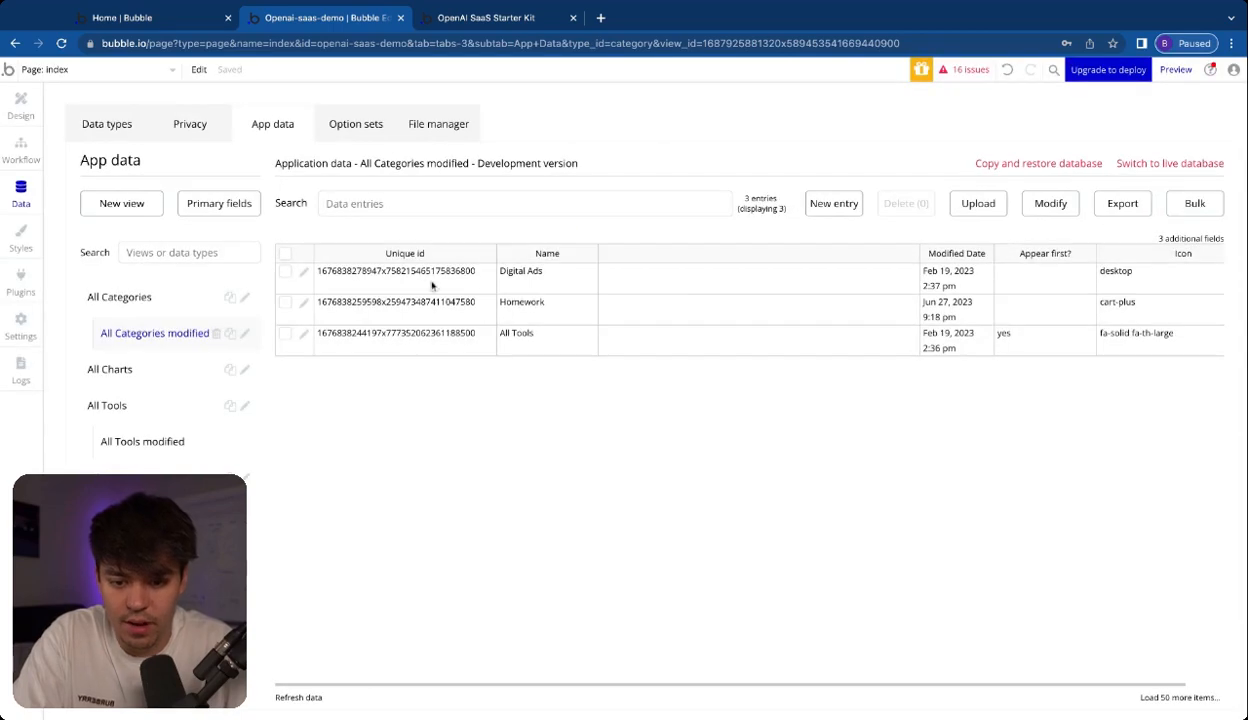
# Rename the Digital Ads category entry to Career and save it
pyautogui.click(304, 274)
pyautogui.tripleClick(272, 203)
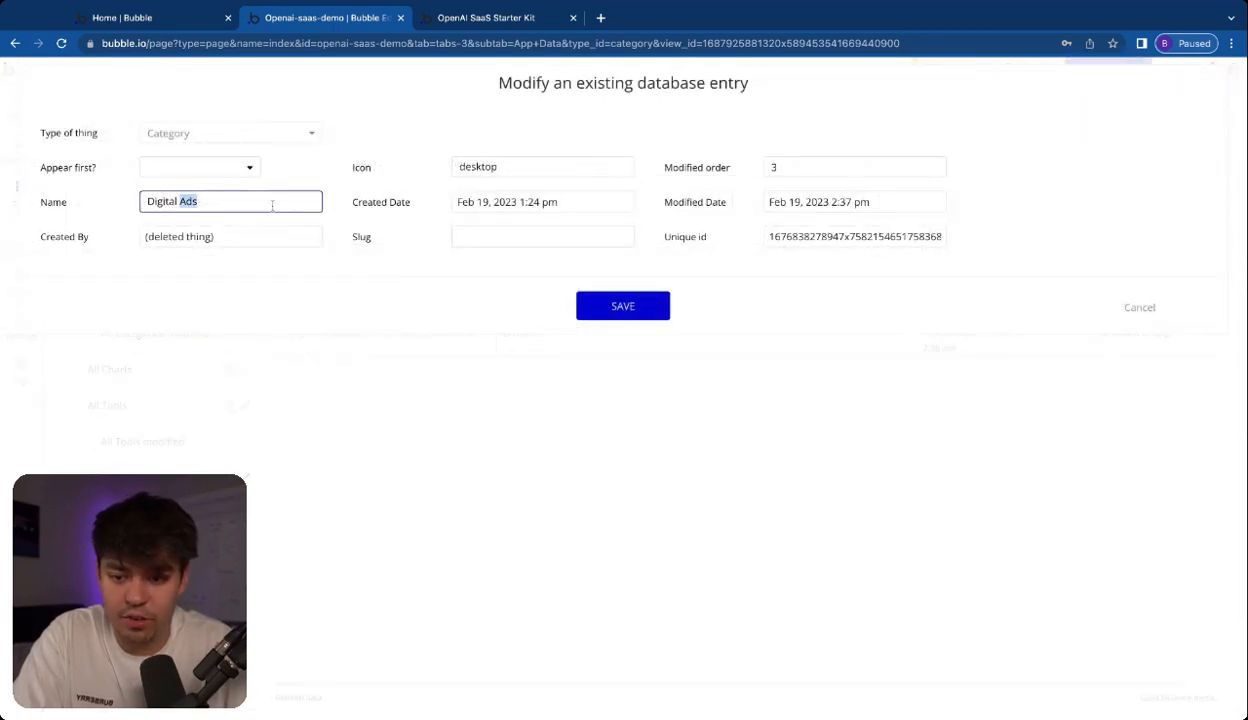
pyautogui.write('C')
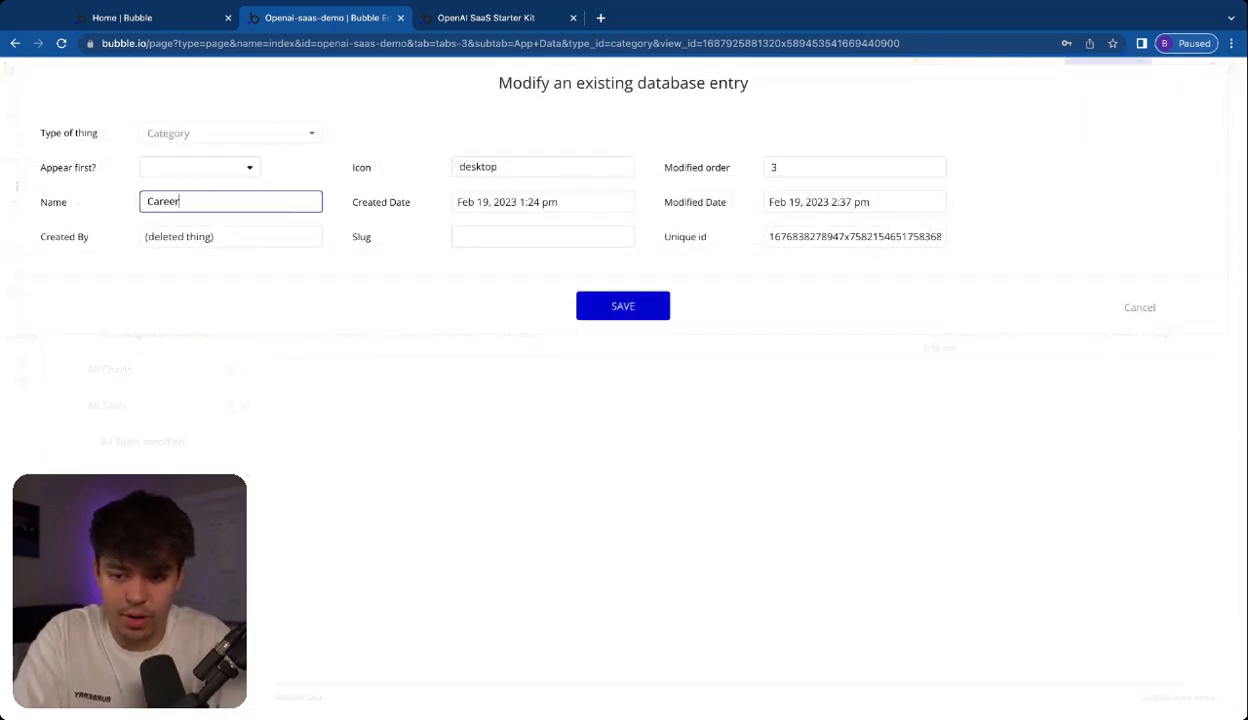
pyautogui.write('areer')
pyautogui.click(615, 309)
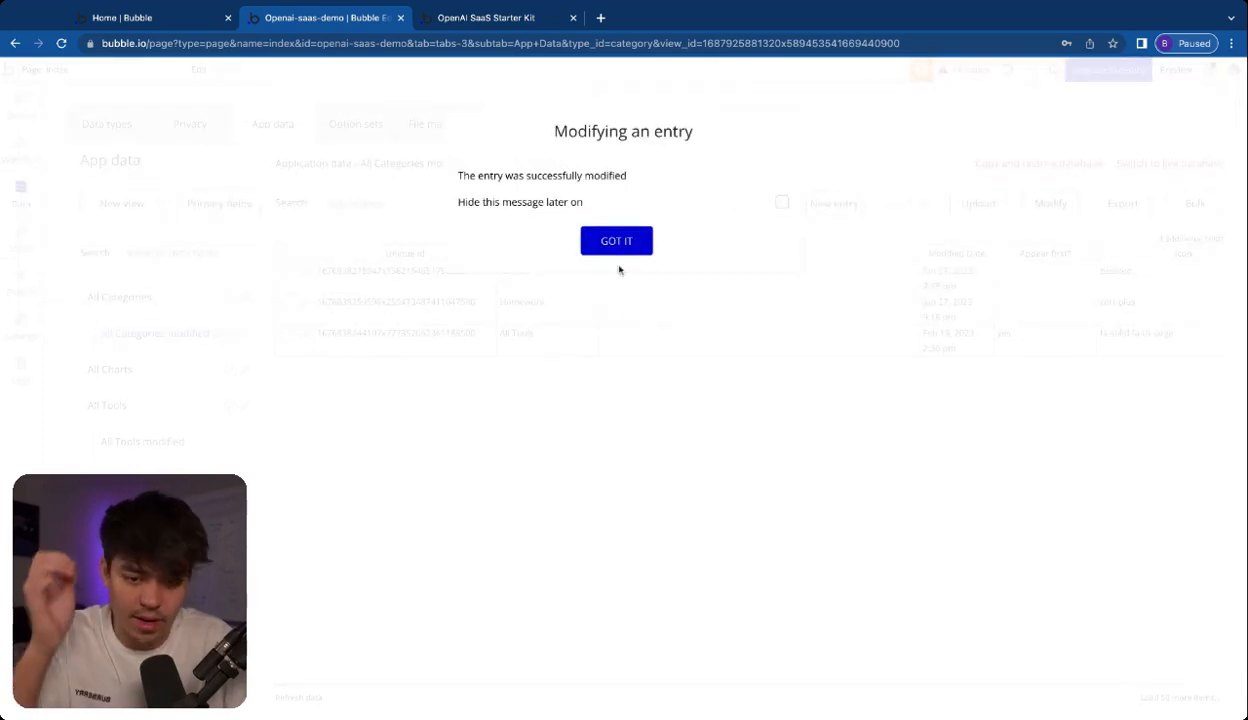
pyautogui.click(617, 244)
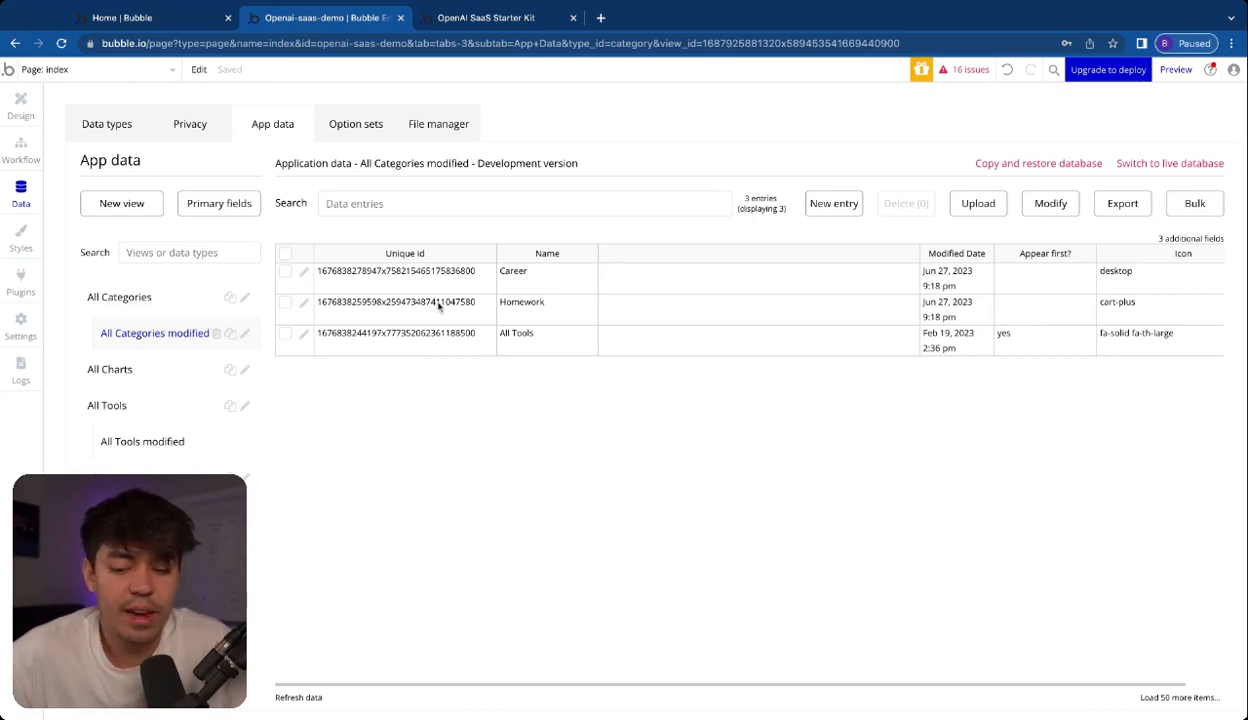
# In the Category Display option set, rename the e-Commerce option to Homework and the Digital Ads option to Career
pyautogui.click(358, 125)
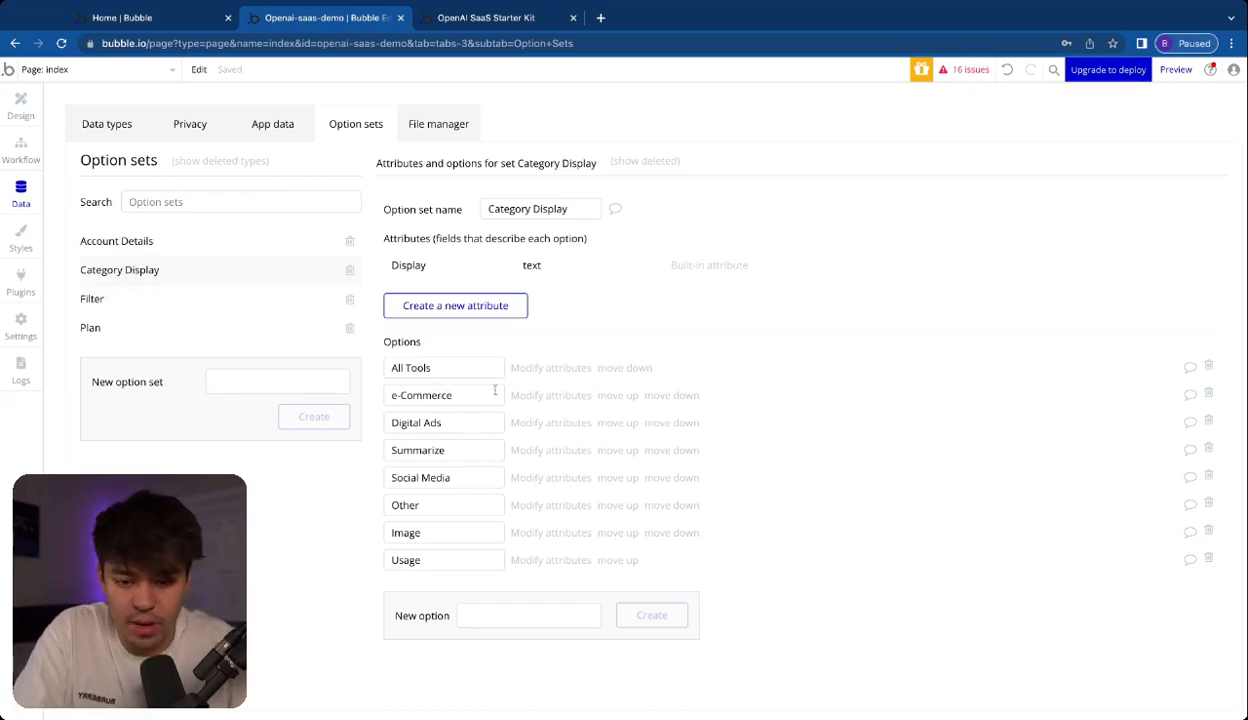
pyautogui.click(441, 395)
pyautogui.tripleClick(441, 395)
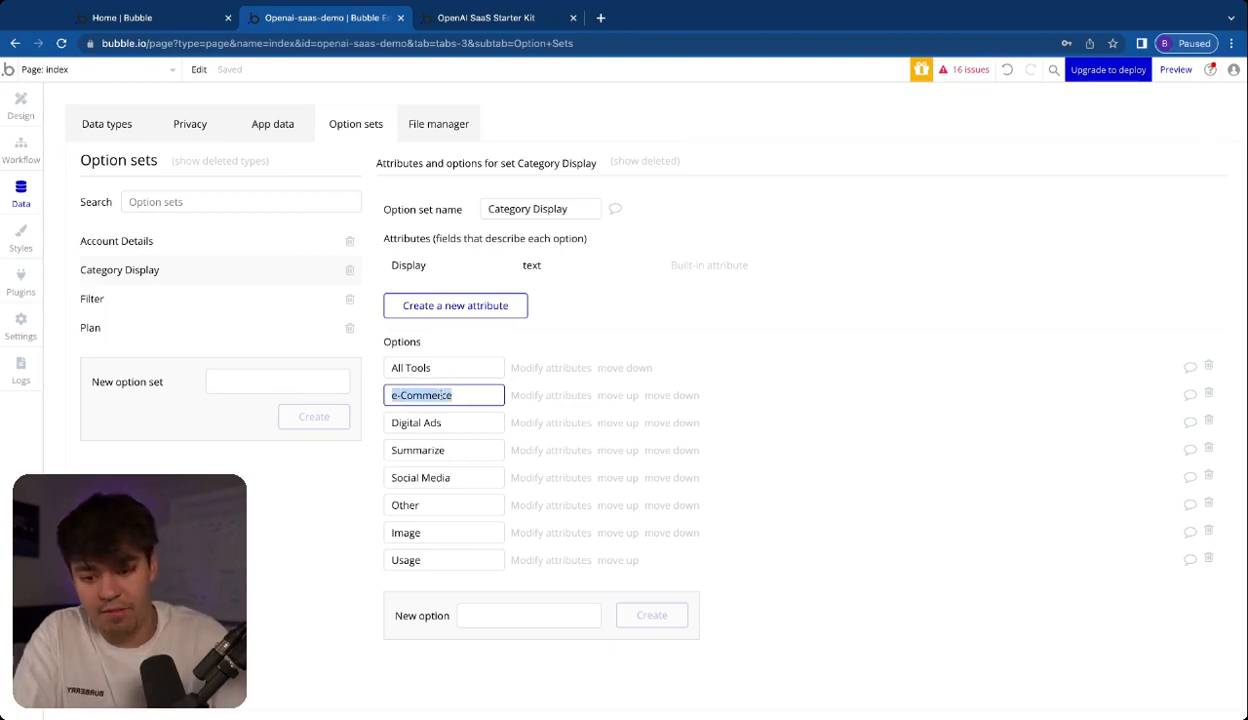
pyautogui.write('Homw')
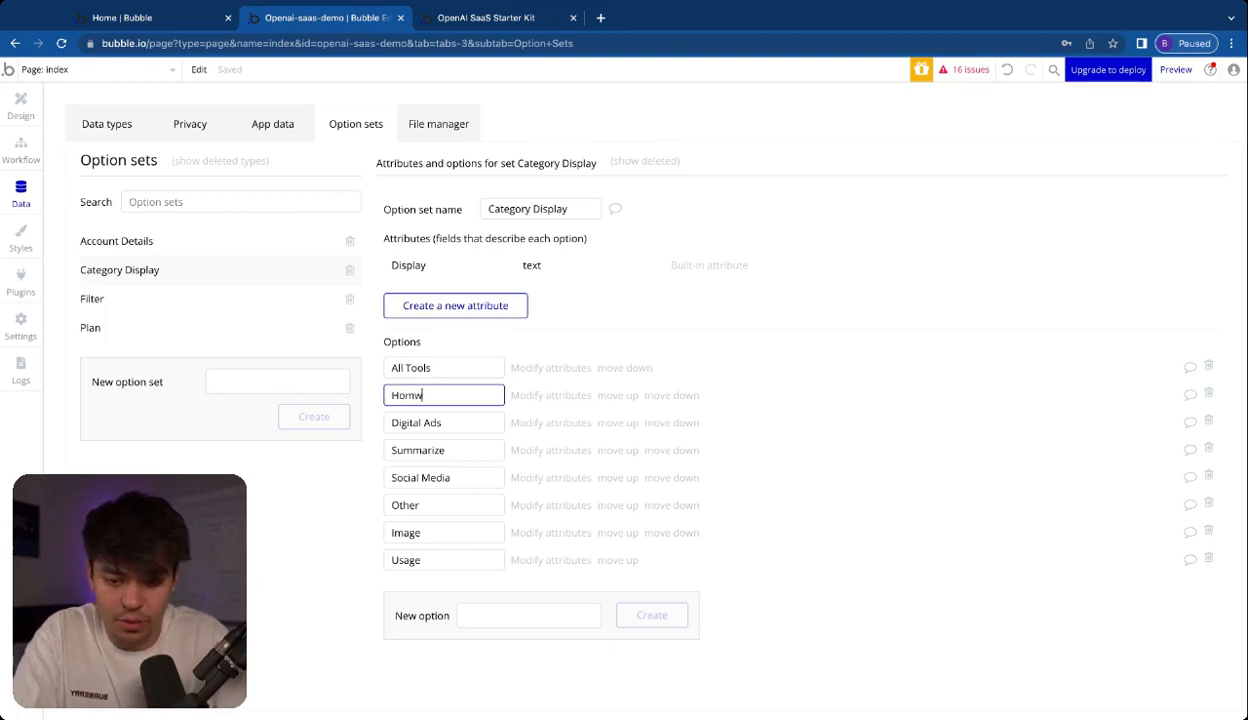
pyautogui.tripleClick(430, 423)
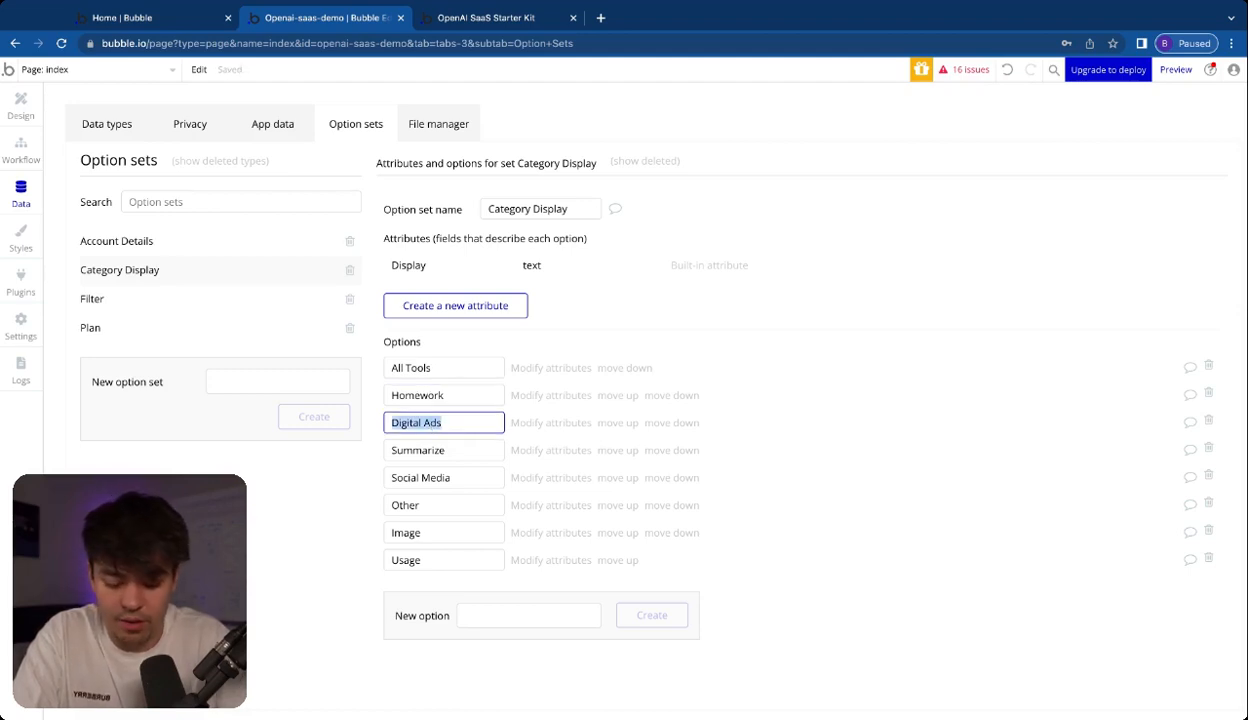
pyautogui.write('Career')
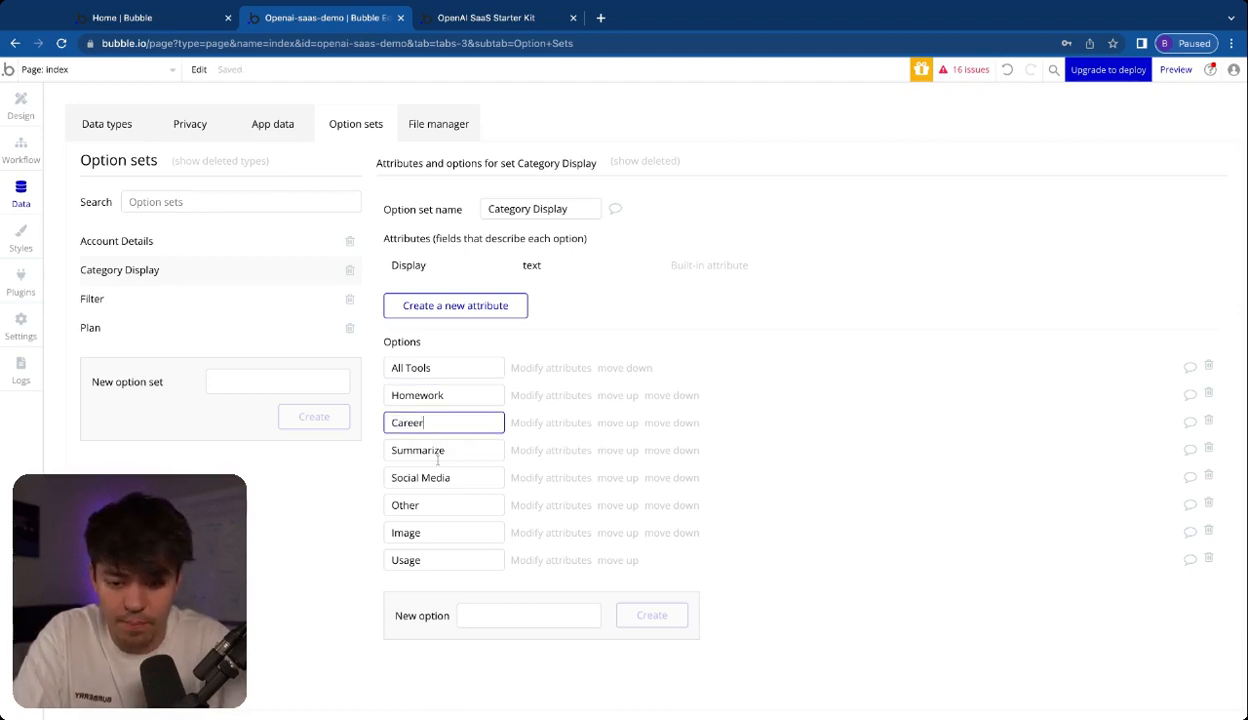
# Delete the Summarize, Social Media, Other, Image and Usage options from the Category Display option set
pyautogui.click(1209, 450)
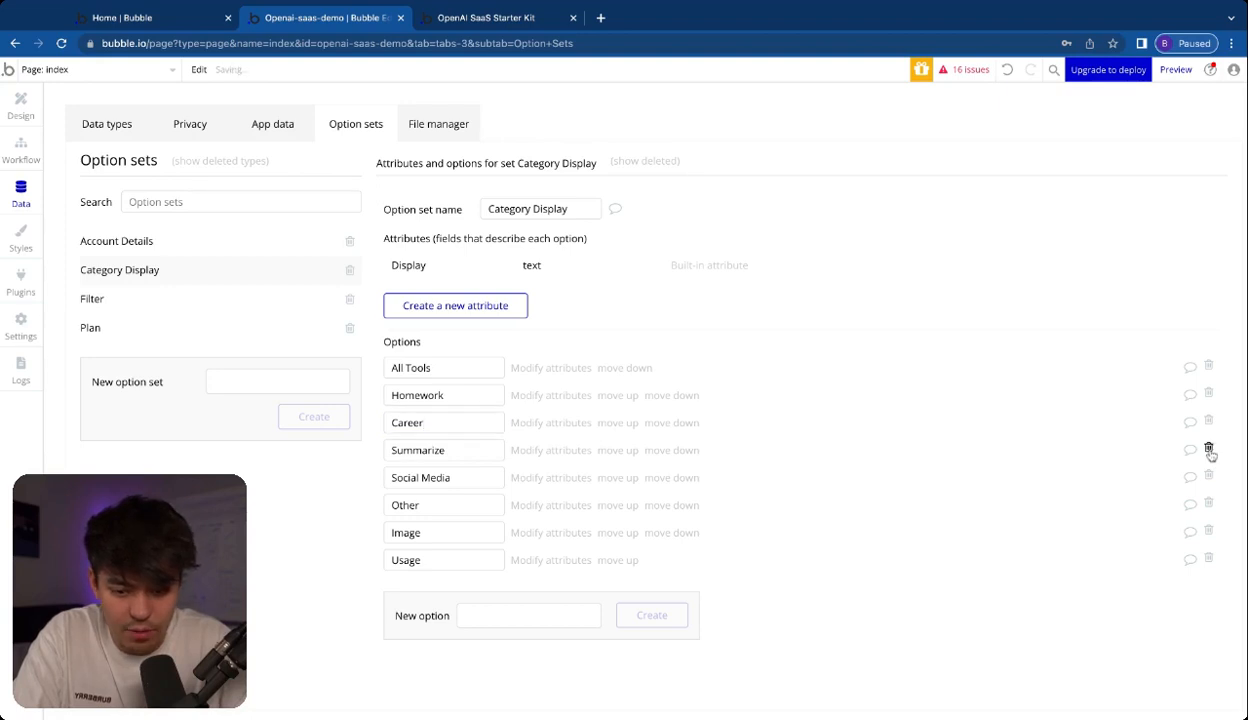
pyautogui.click(1209, 450)
pyautogui.click(1209, 450)
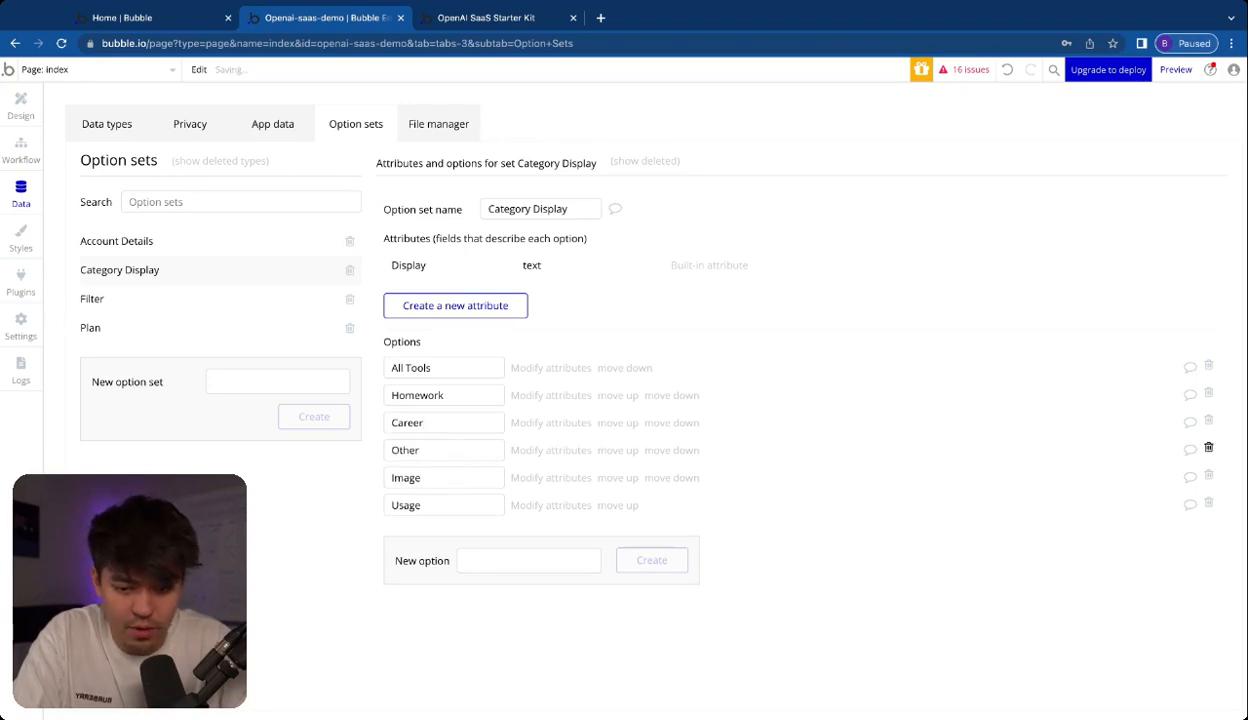
pyautogui.click(1209, 450)
pyautogui.click(1209, 450)
pyautogui.click(1209, 450)
# Create a trial option named Test in the Category Display option set and delete it again
pyautogui.click(533, 480)
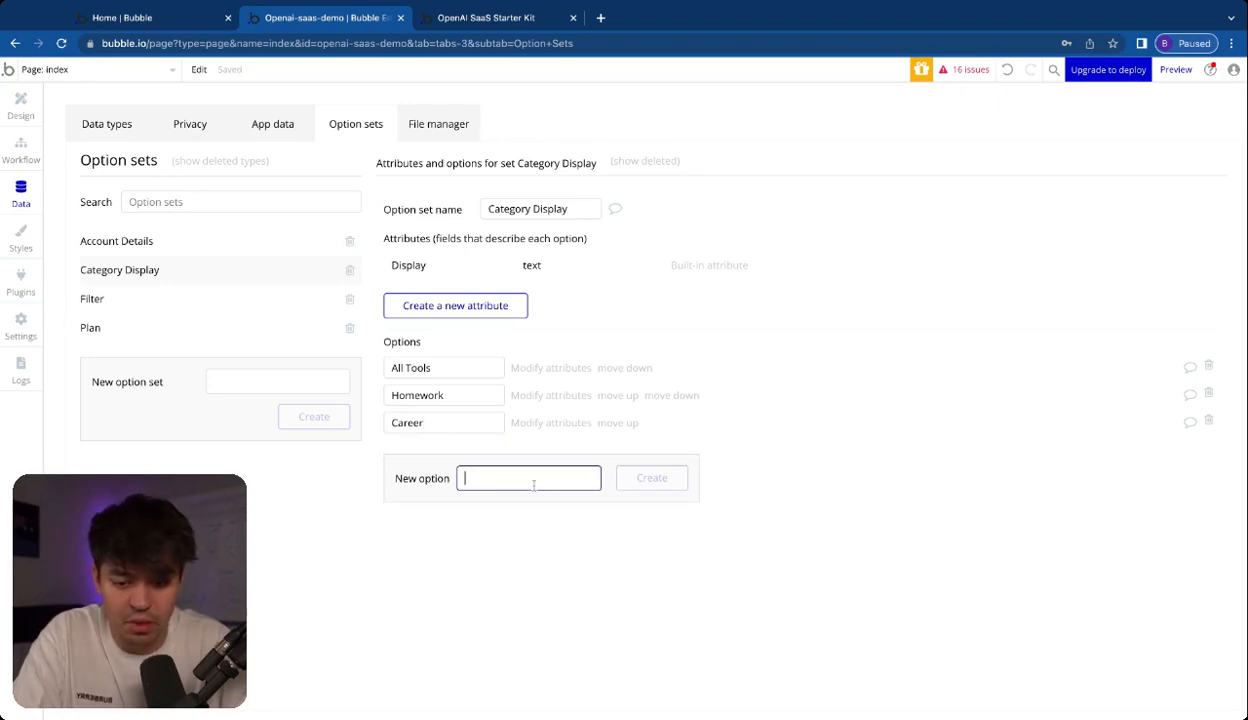
pyautogui.write('Test')
pyautogui.click(684, 478)
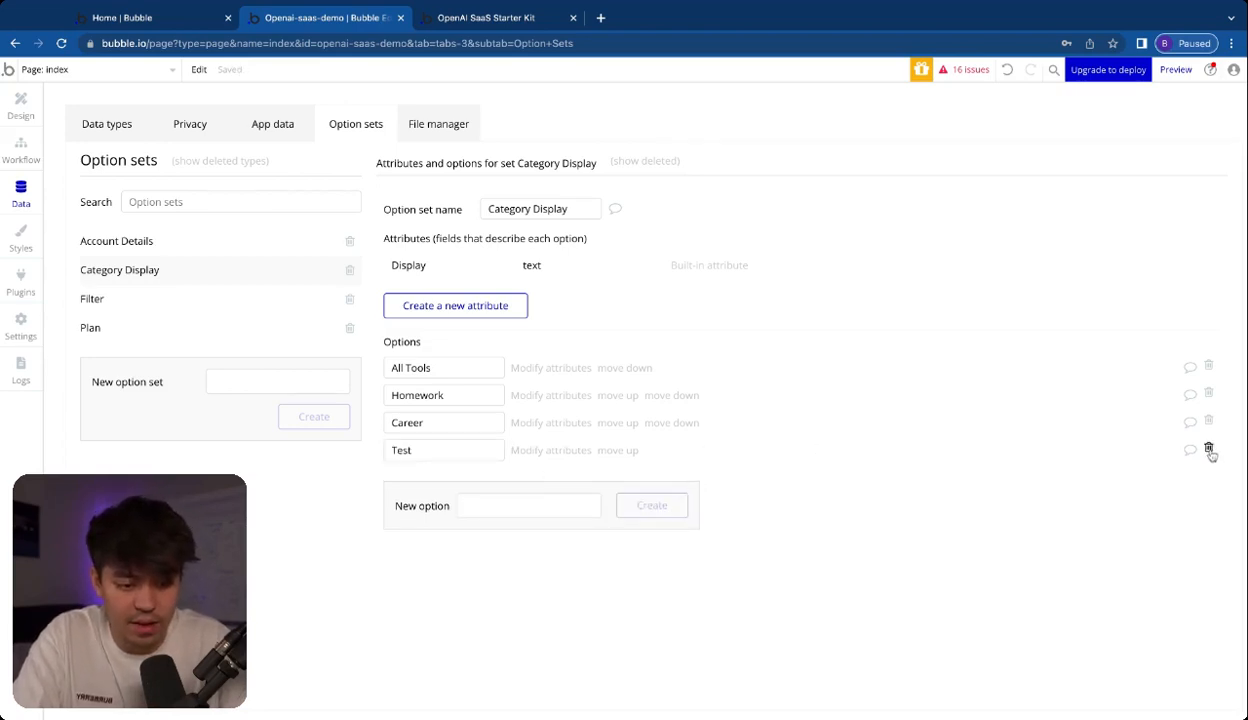
pyautogui.click(1209, 450)
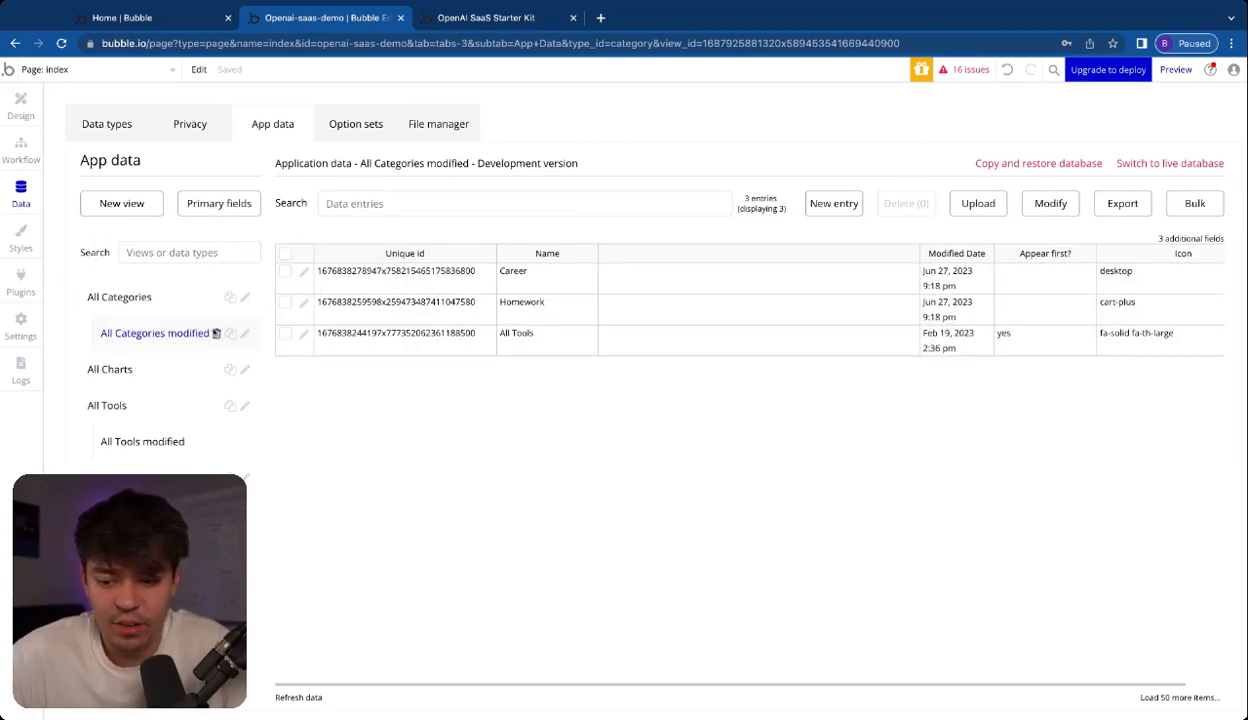
pyautogui.click(404, 272)
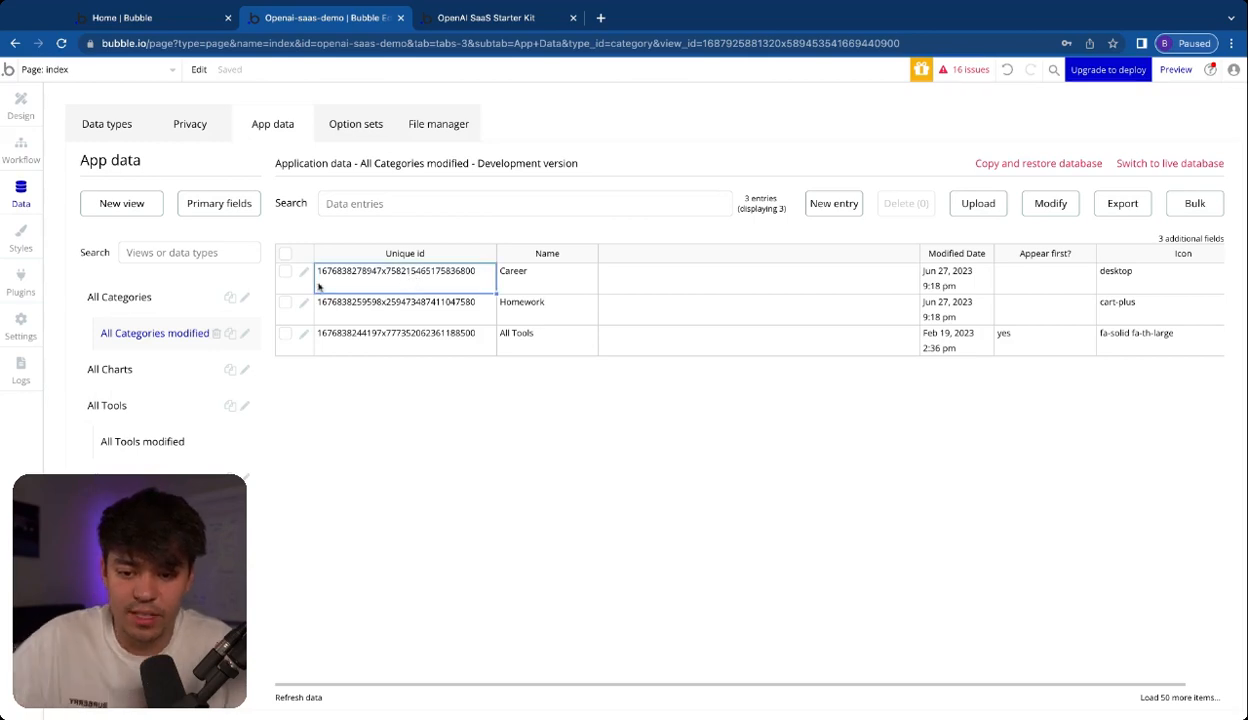
pyautogui.click(246, 336)
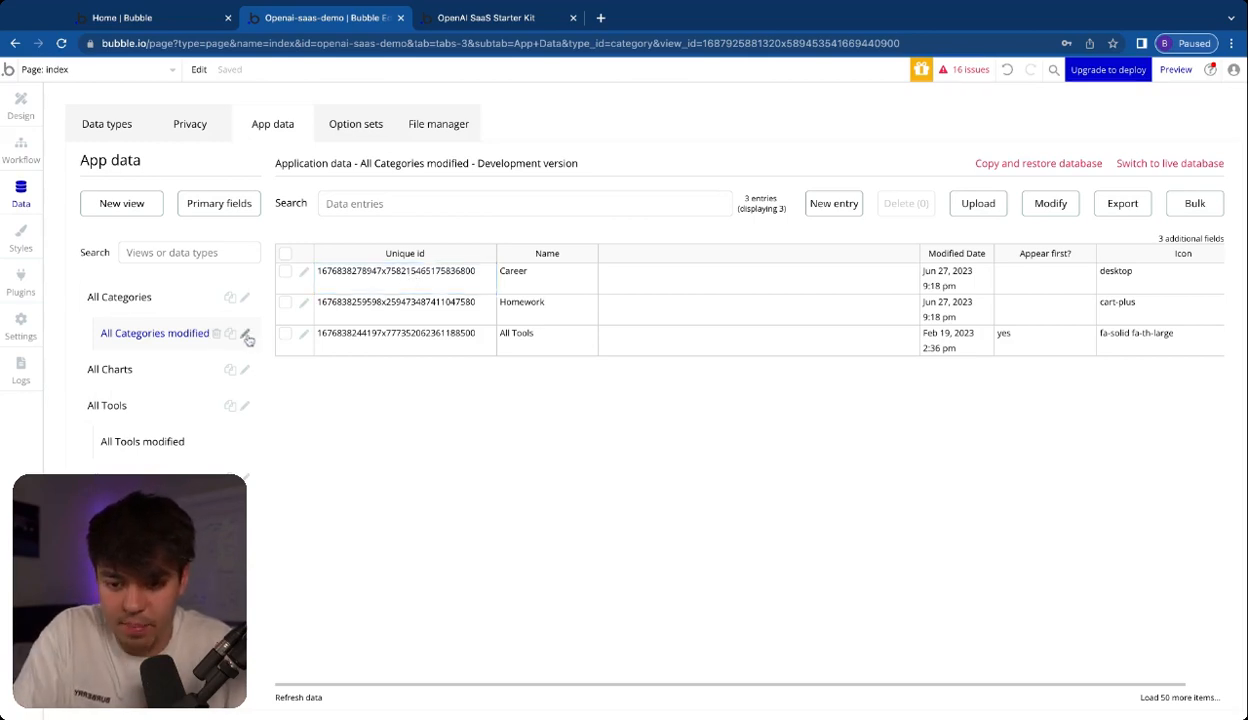
pyautogui.click(1137, 355)
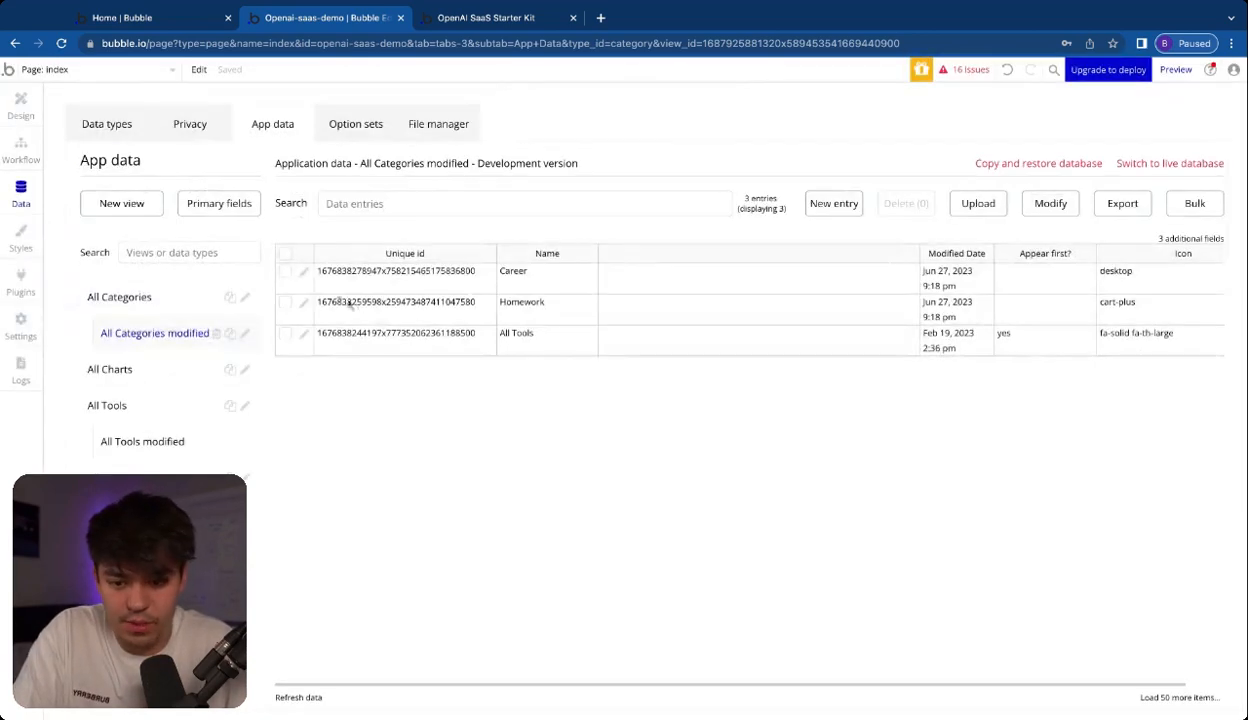
# Open the Career category's database entry, copy its full unique id, and save the entry
pyautogui.click(304, 273)
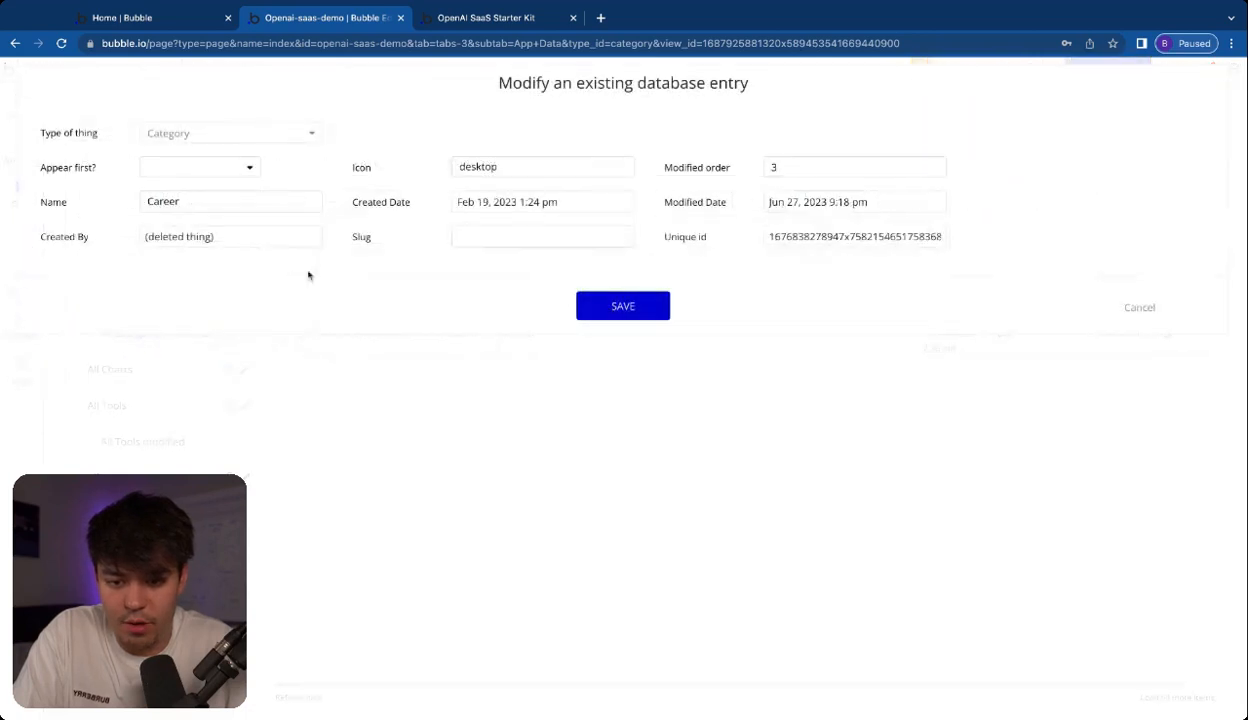
pyautogui.doubleClick(830, 236)
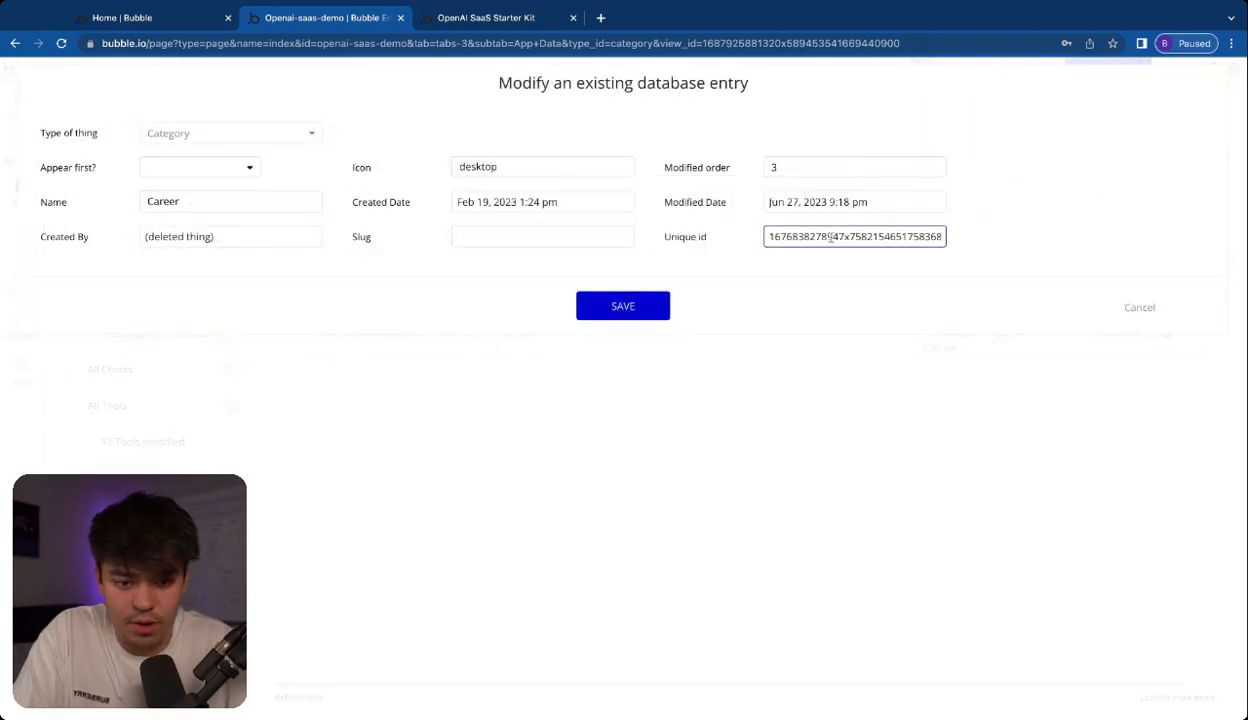
pyautogui.click(600, 308)
pyautogui.click(622, 238)
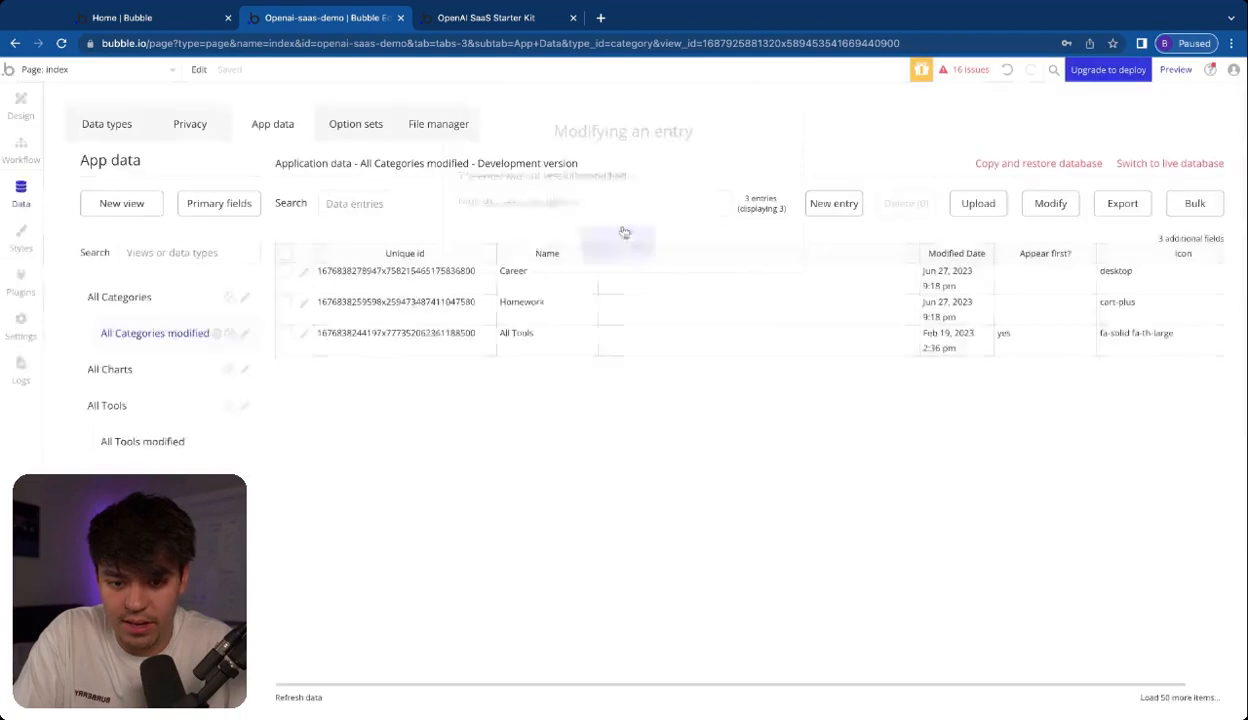
# In the Linkedin Outreach tool entry, set Category Display to Career, add the copied Career unique id as Category Id, and save
pyautogui.click(145, 437)
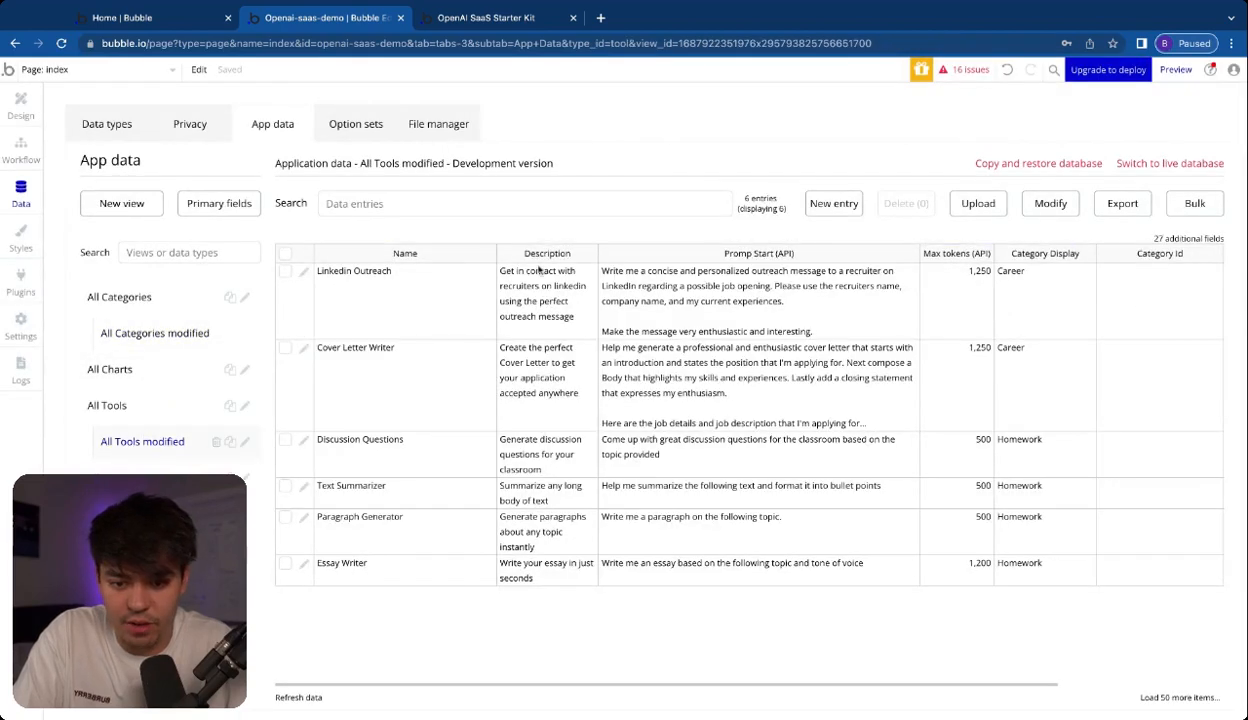
pyautogui.click(303, 272)
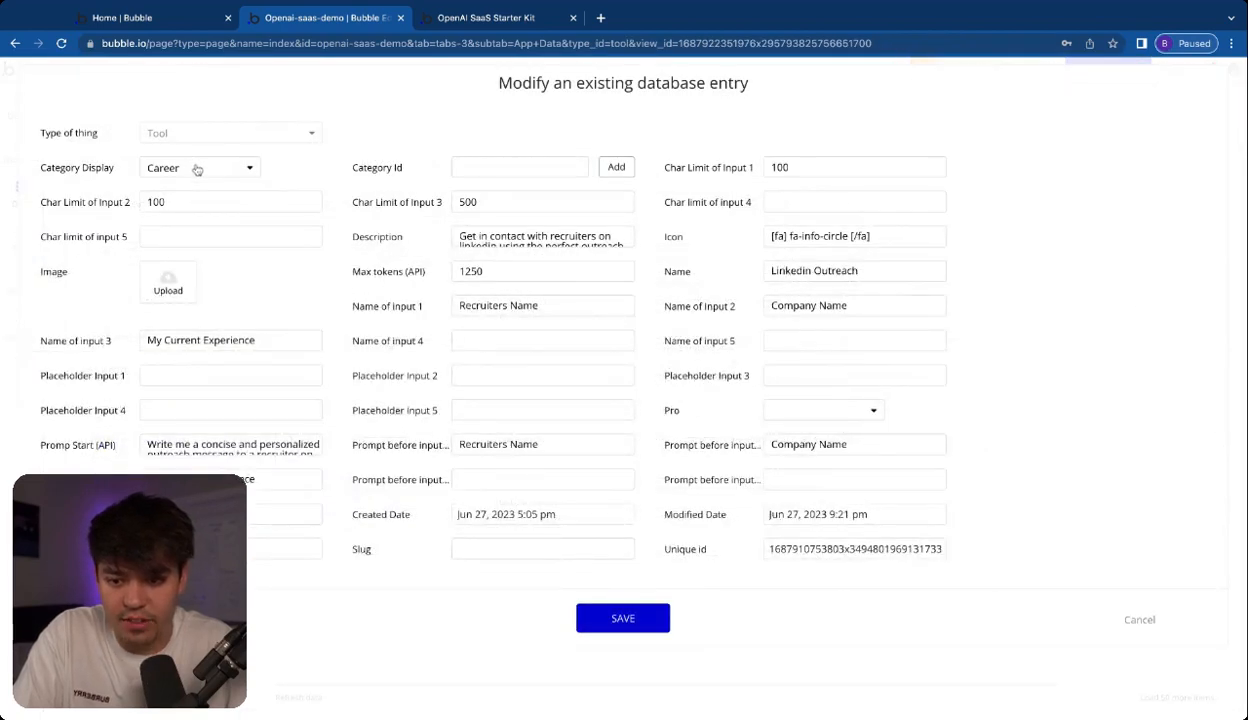
pyautogui.click(196, 167)
pyautogui.click(172, 257)
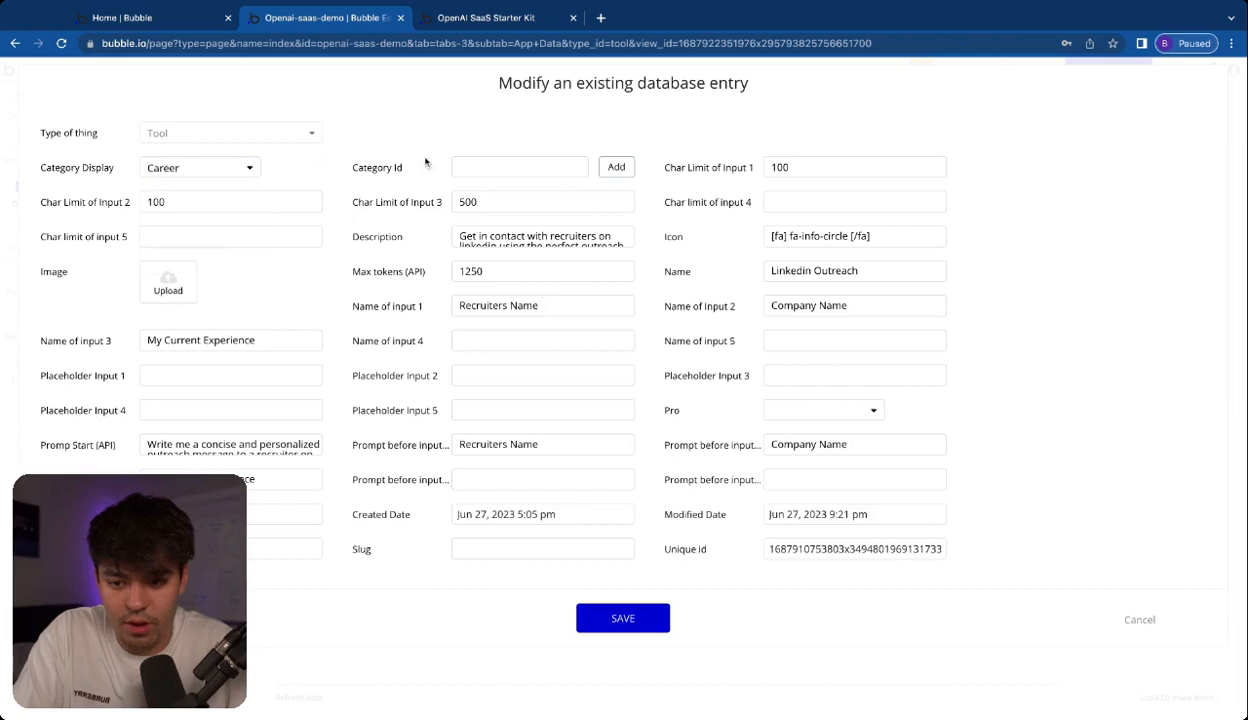
pyautogui.click(522, 166)
pyautogui.hotkey('ctrl', 'v')
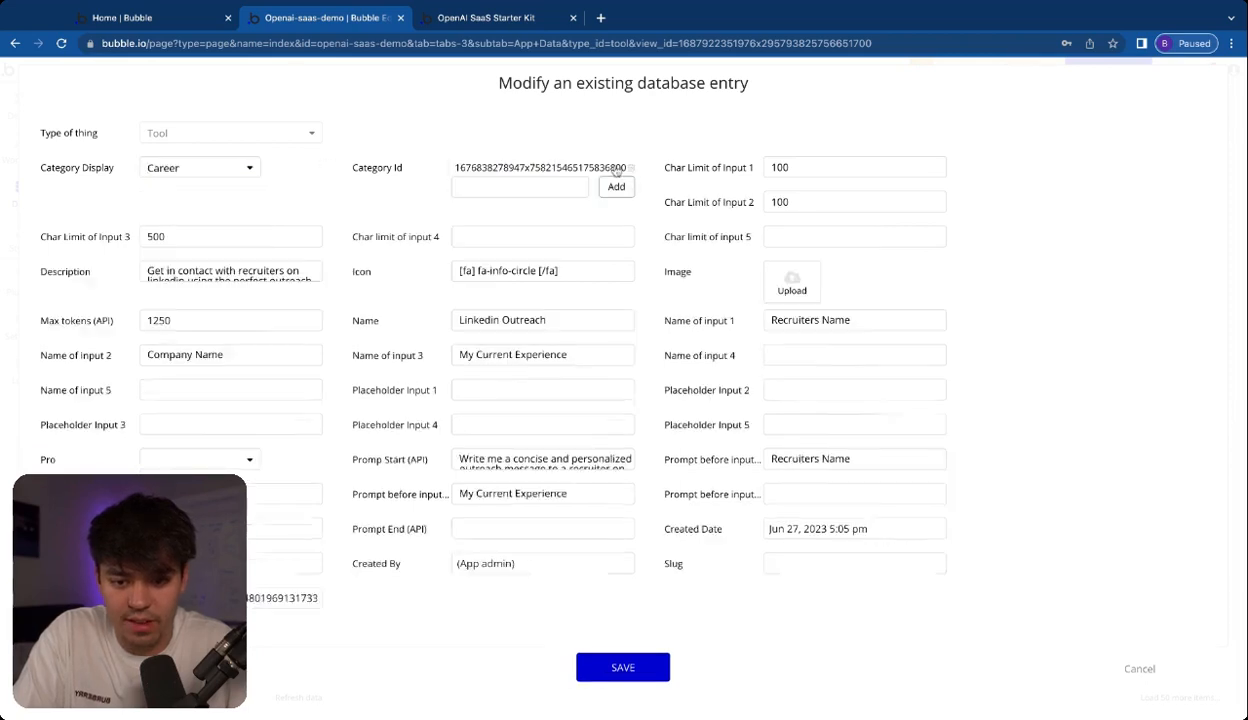
pyautogui.click(616, 167)
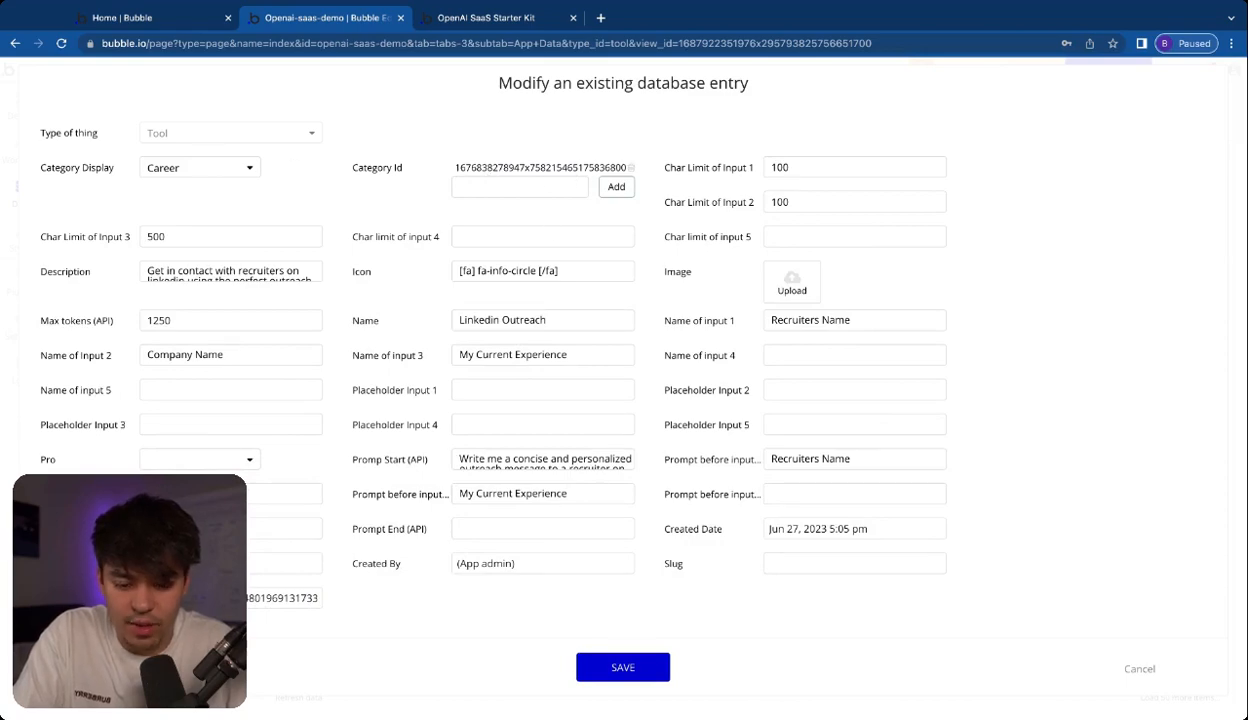
pyautogui.click(626, 668)
pyautogui.click(616, 241)
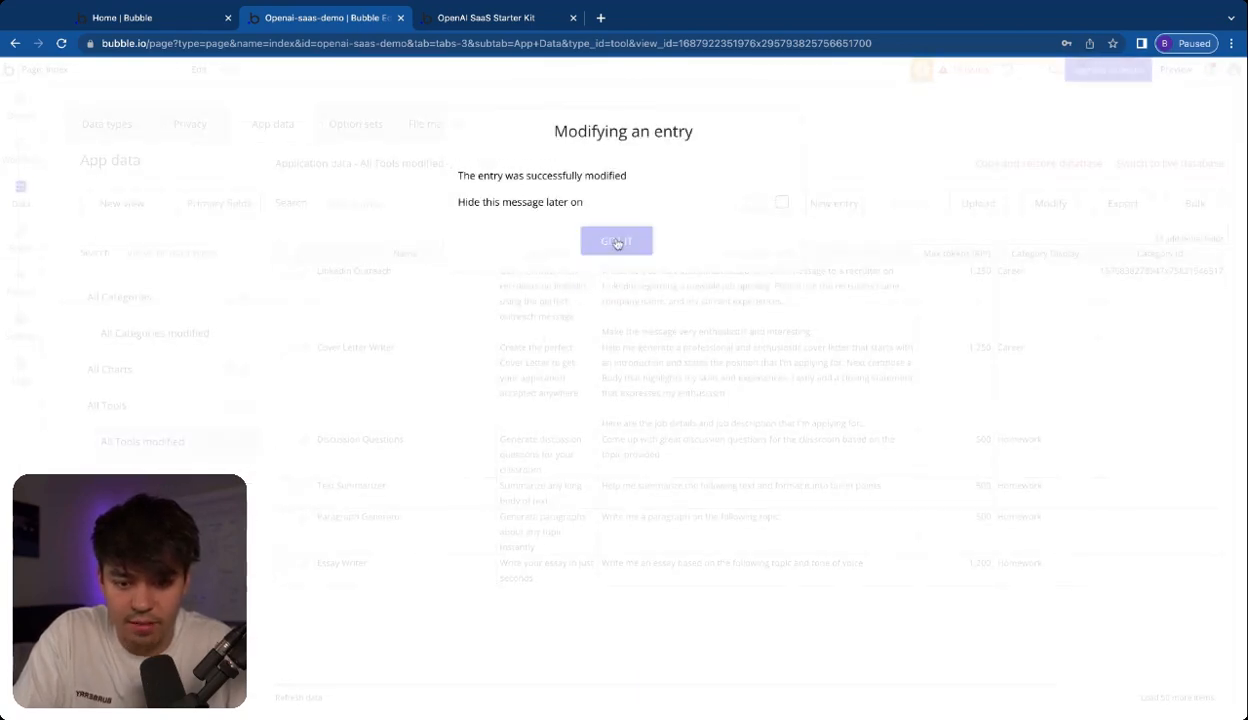
# Add the copied Career unique id as Category Id in the Cover Letter Writer tool entry and save it
pyautogui.click(307, 355)
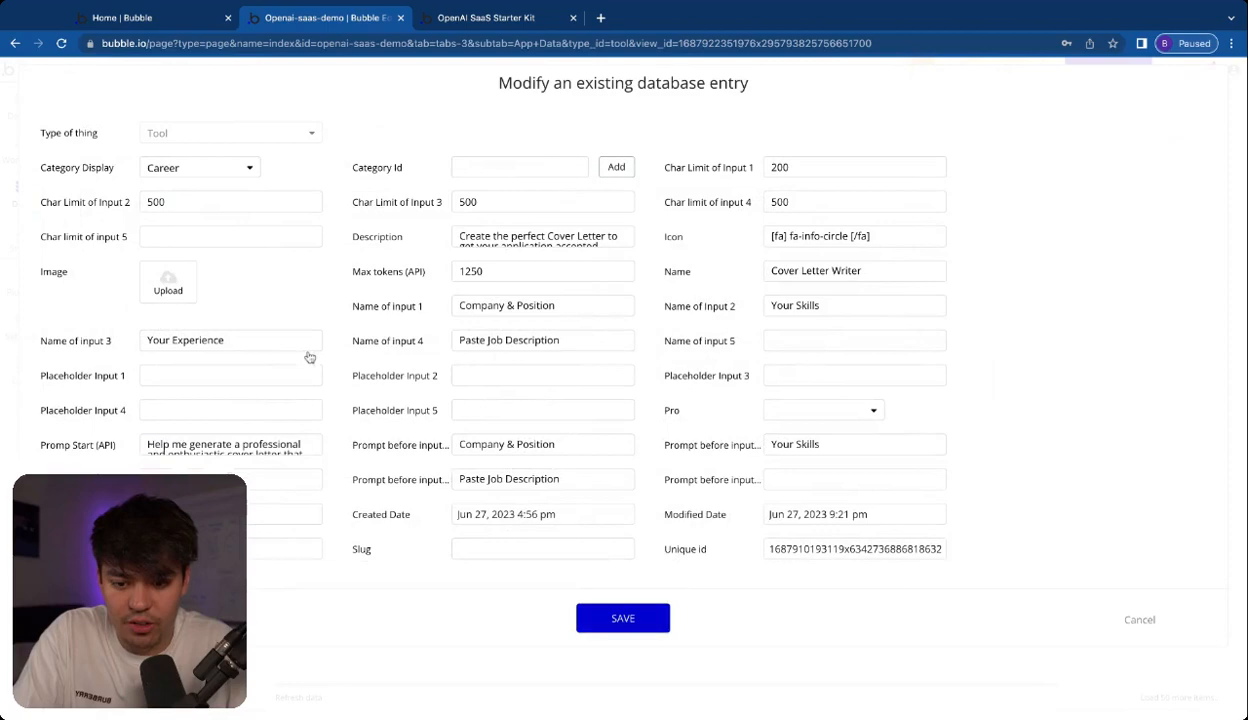
pyautogui.click(514, 162)
pyautogui.hotkey('ctrl', 'v')
pyautogui.click(617, 168)
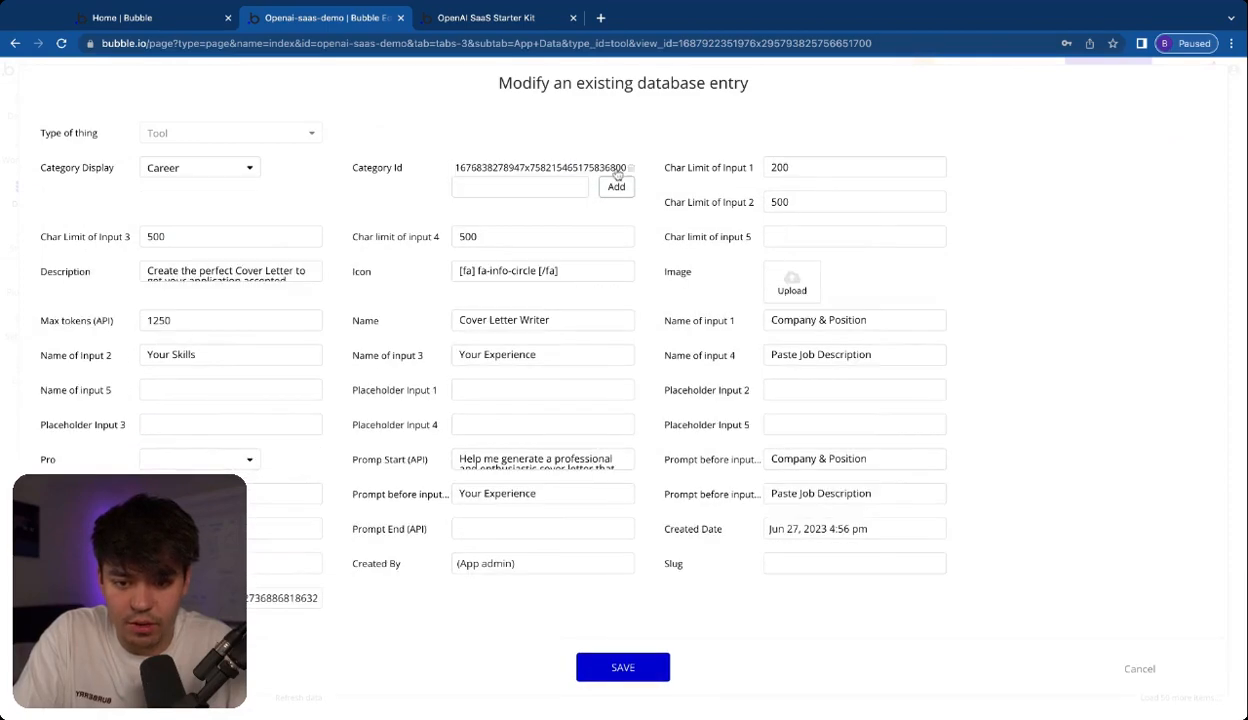
pyautogui.click(612, 662)
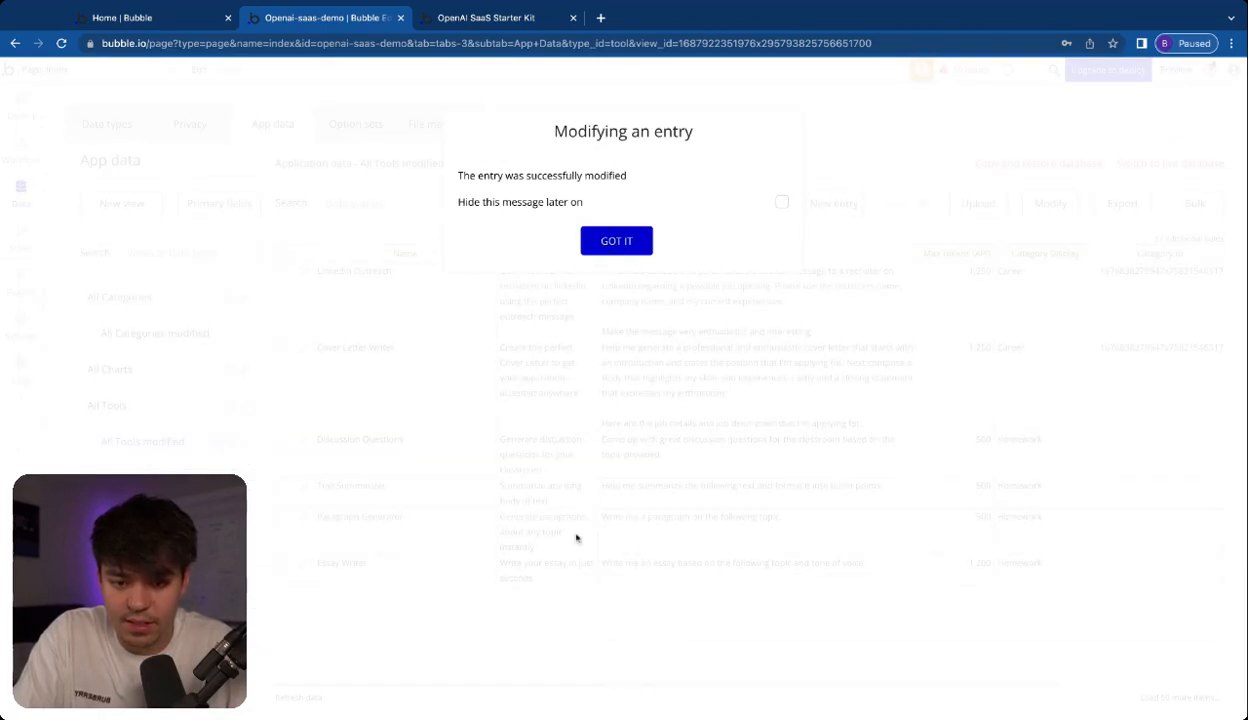
pyautogui.click(616, 241)
# Open the Homework entry in the modified categories view, copy its full unique id, and save the entry
pyautogui.click(181, 336)
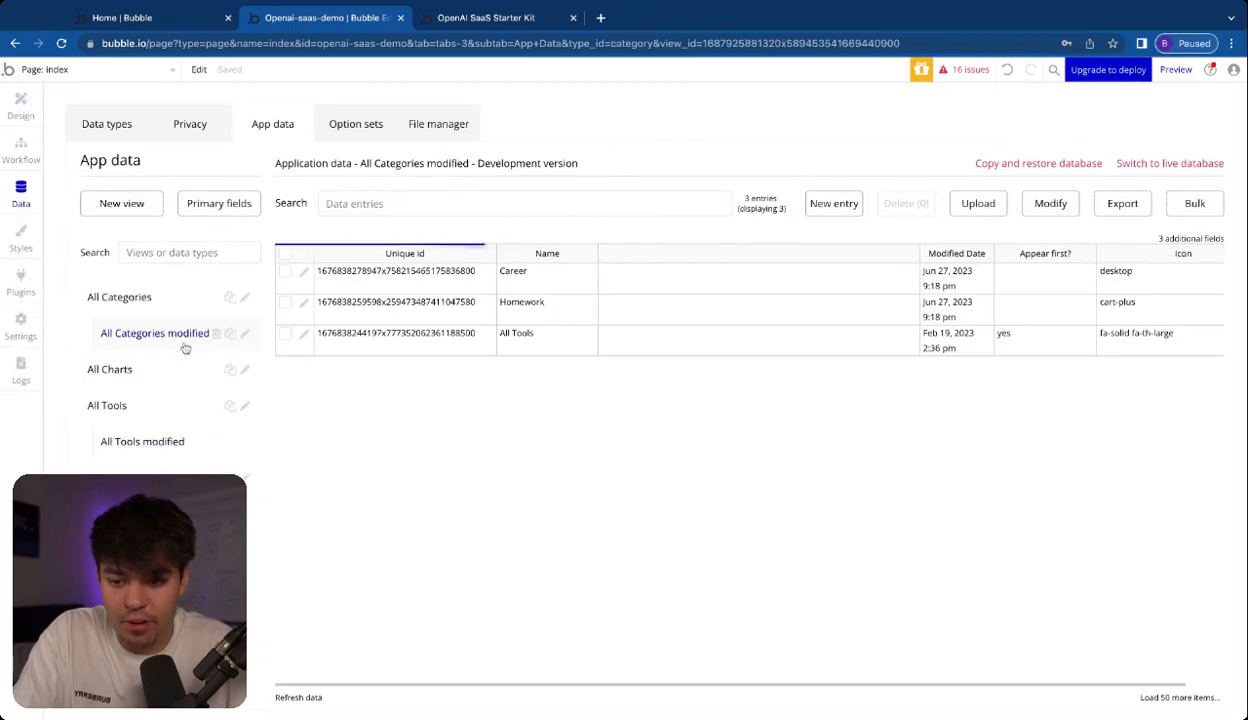
pyautogui.click(304, 303)
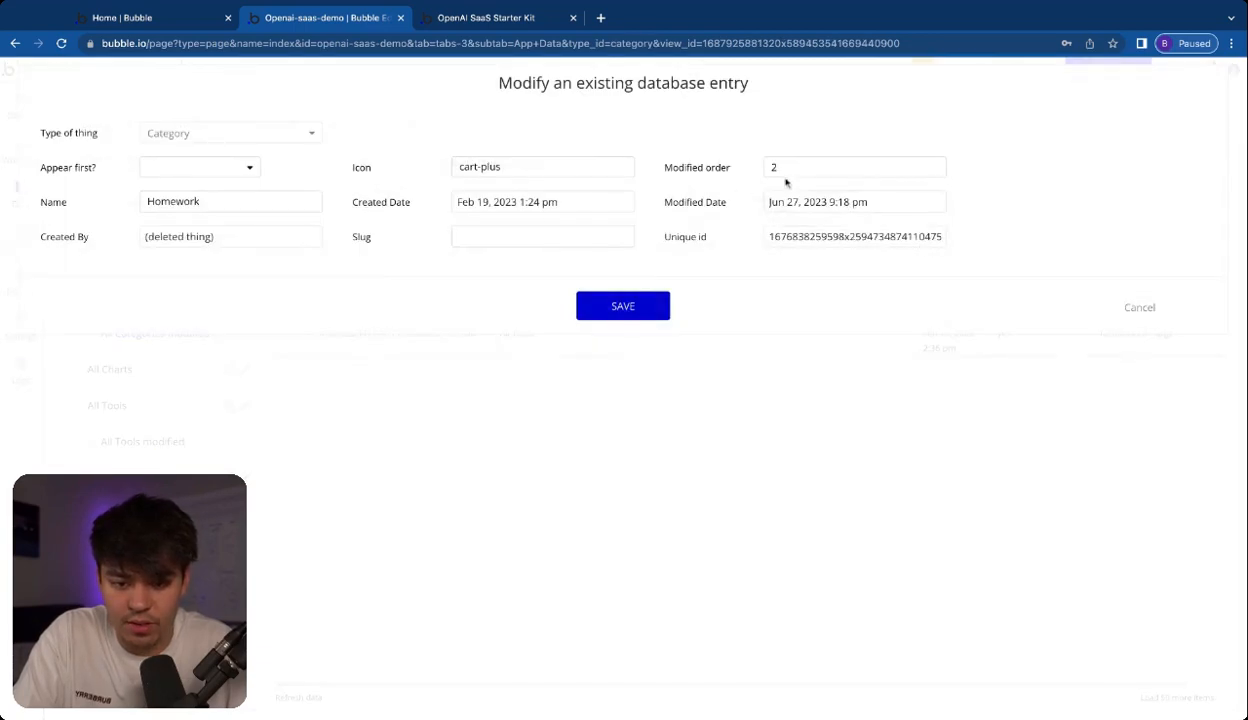
pyautogui.doubleClick(835, 237)
pyautogui.click(638, 312)
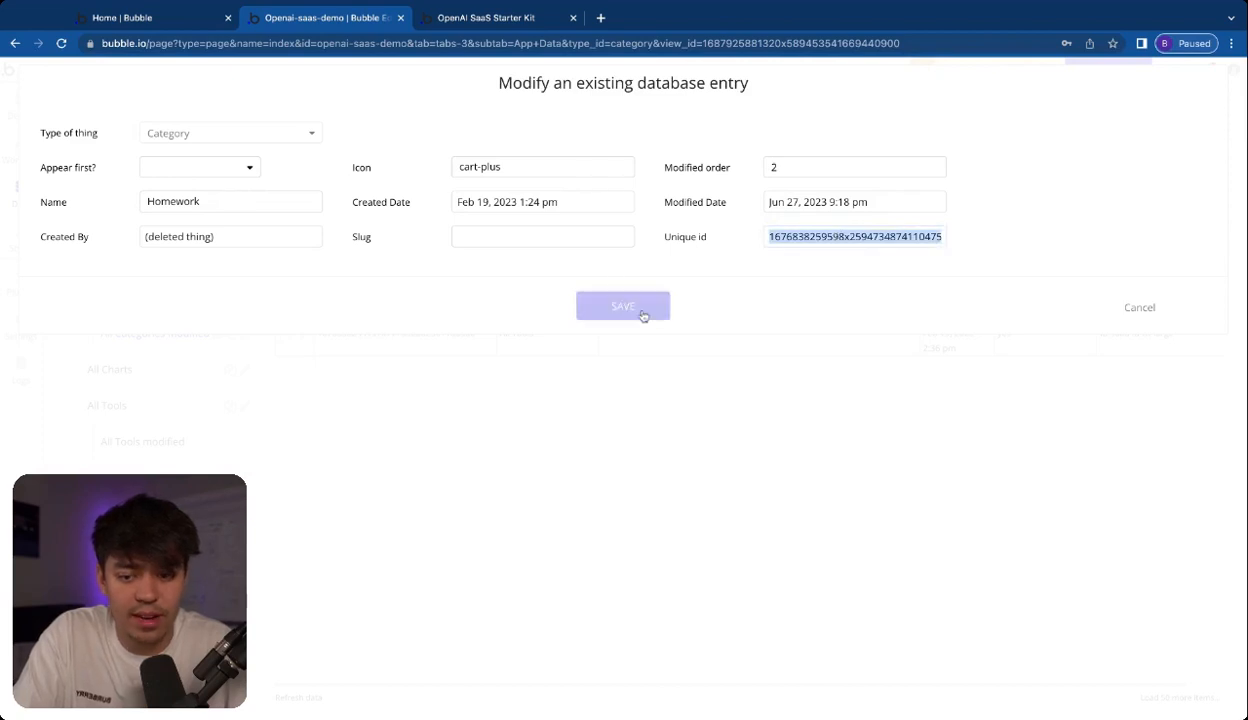
pyautogui.click(585, 238)
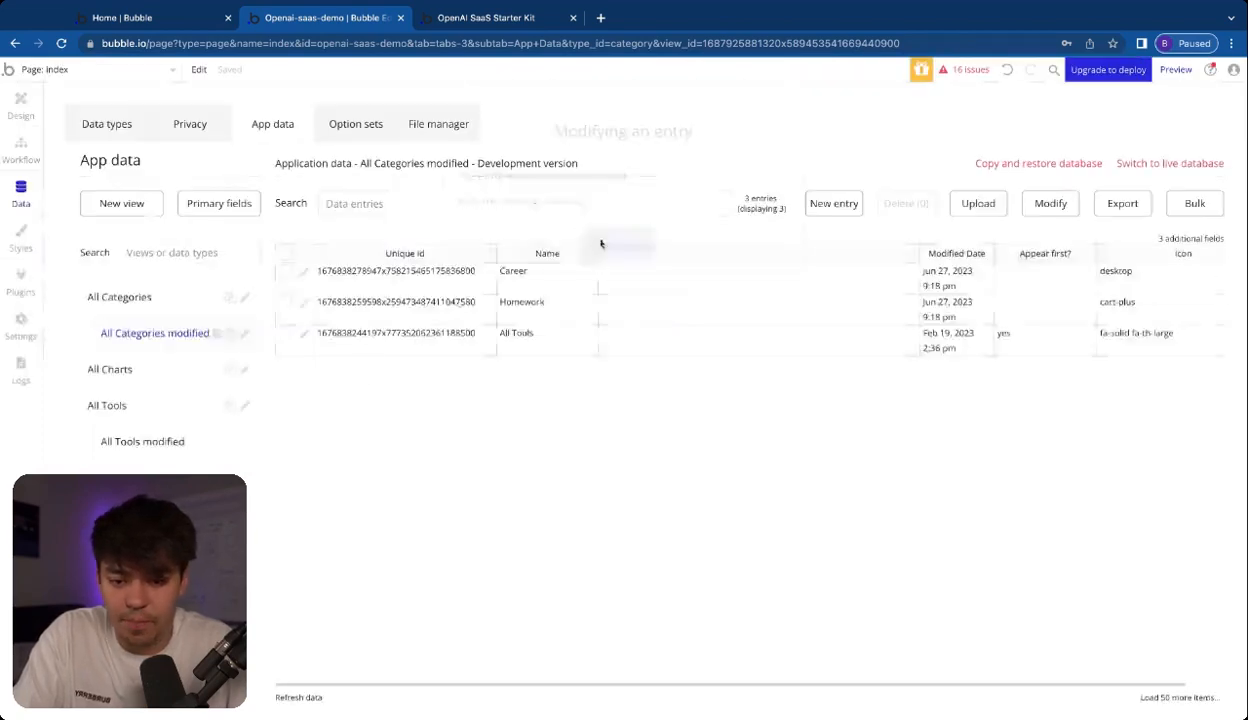
# In the Discussion Questions tool entry, keep Category Display on Homework, add the copied Homework unique id as Category Id, and save
pyautogui.click(165, 434)
pyautogui.click(305, 441)
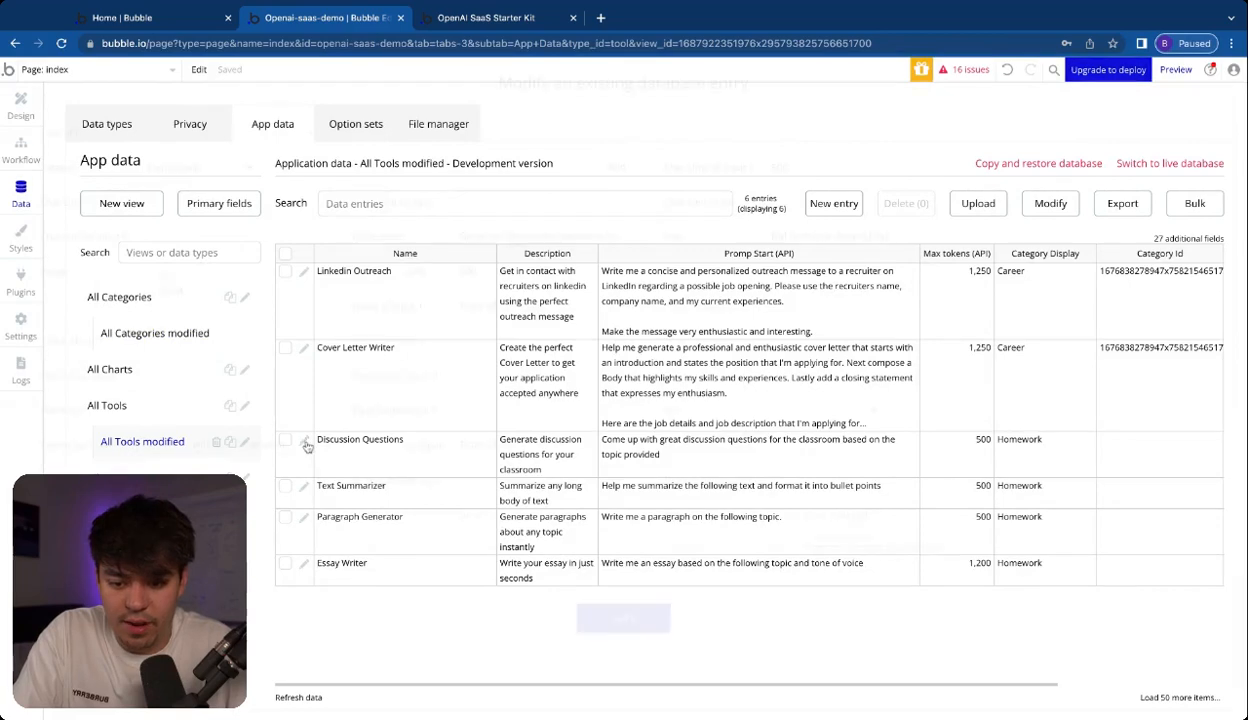
pyautogui.click(475, 170)
pyautogui.click(240, 167)
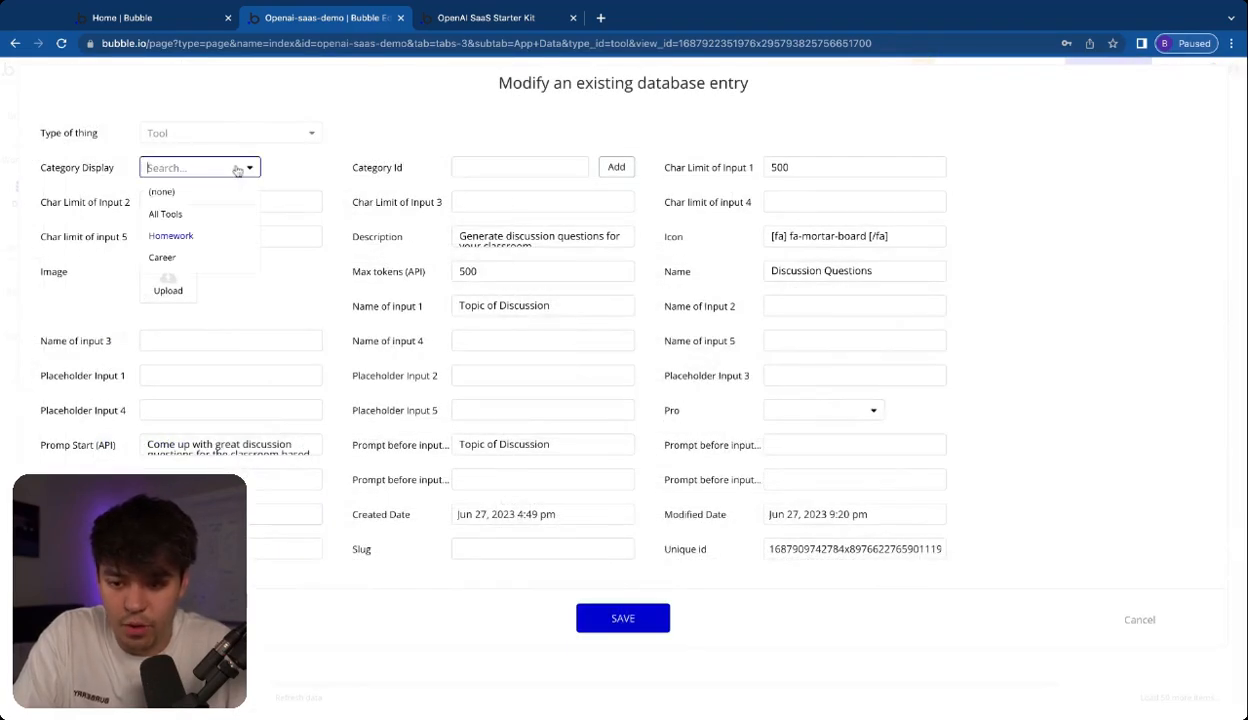
pyautogui.click(245, 167)
pyautogui.click(497, 168)
pyautogui.click(259, 172)
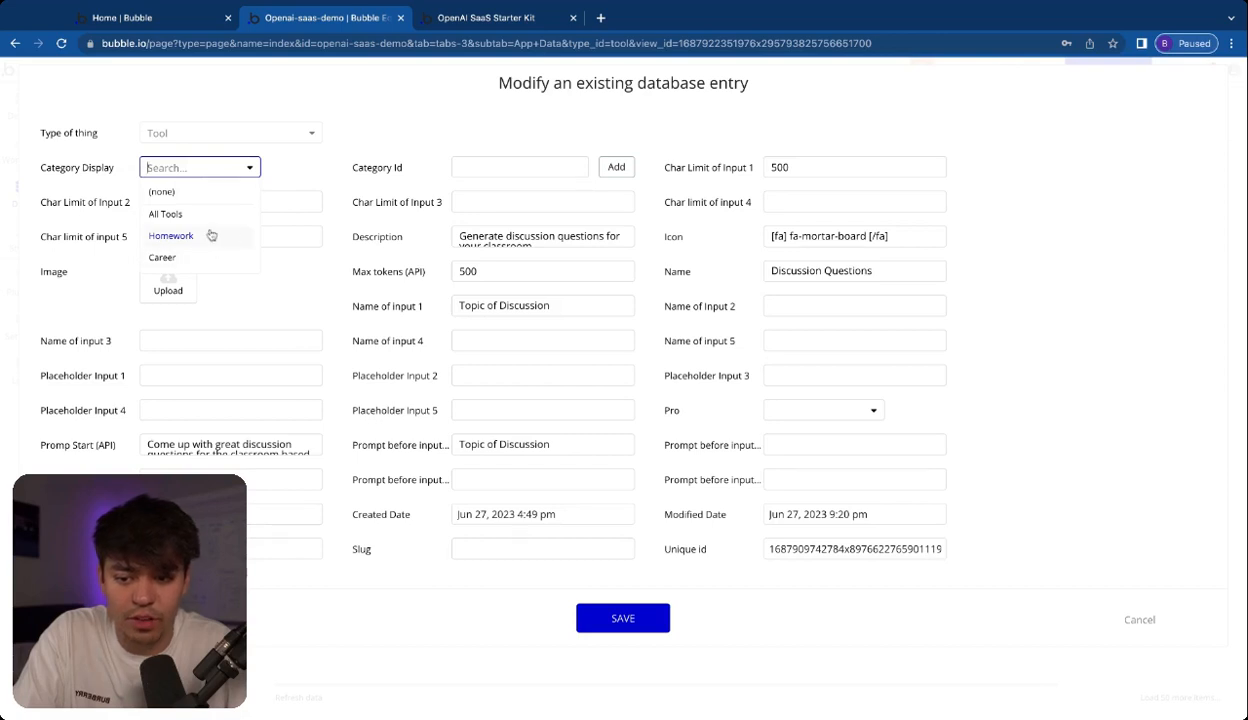
pyautogui.click(307, 166)
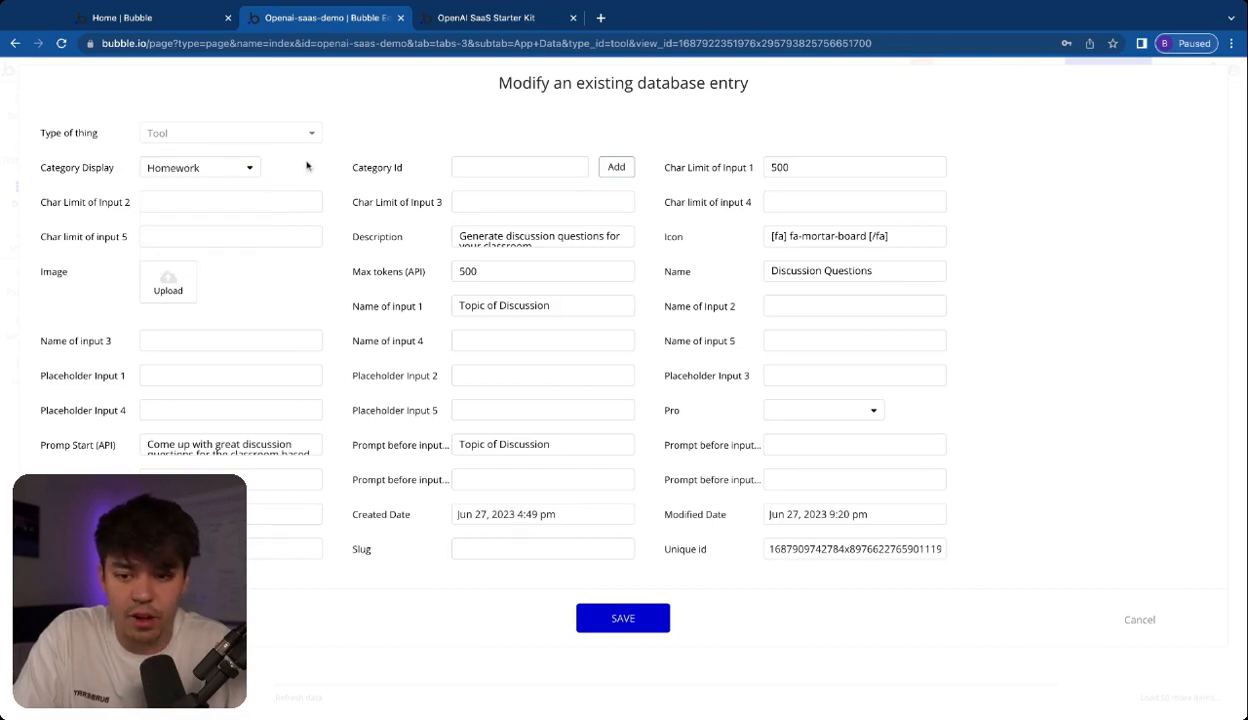
pyautogui.click(492, 172)
pyautogui.press('super+v')
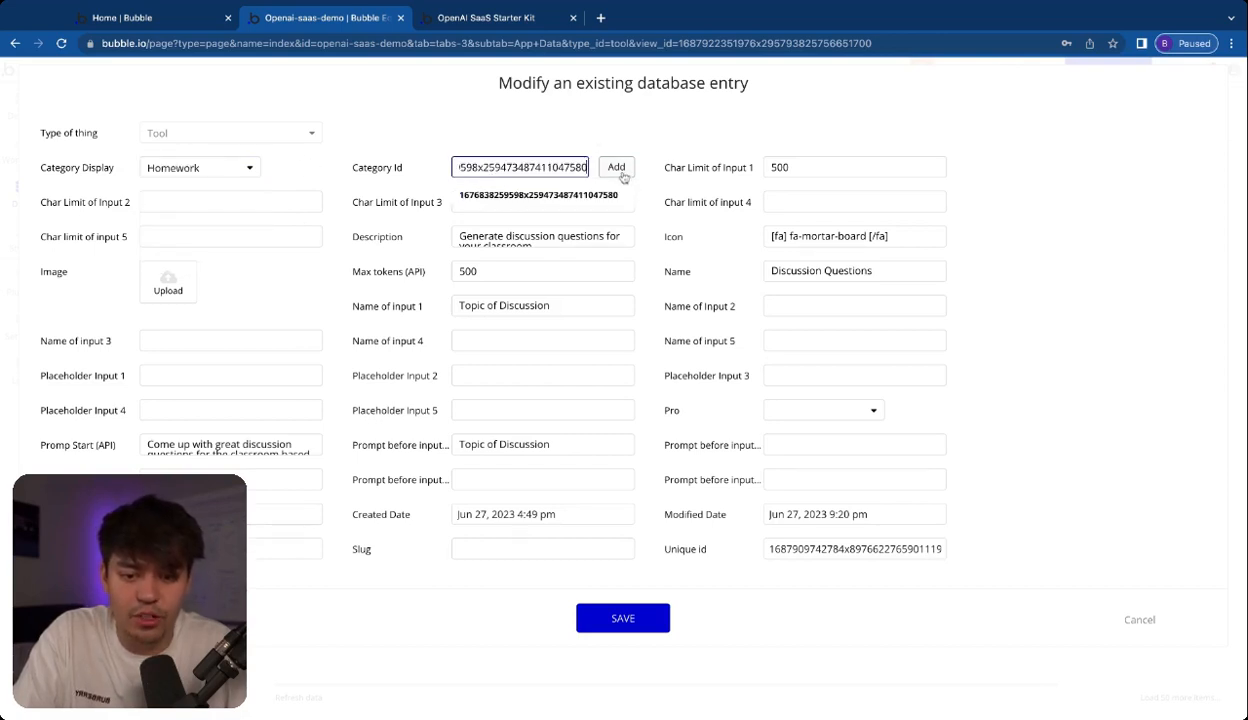
pyautogui.click(617, 172)
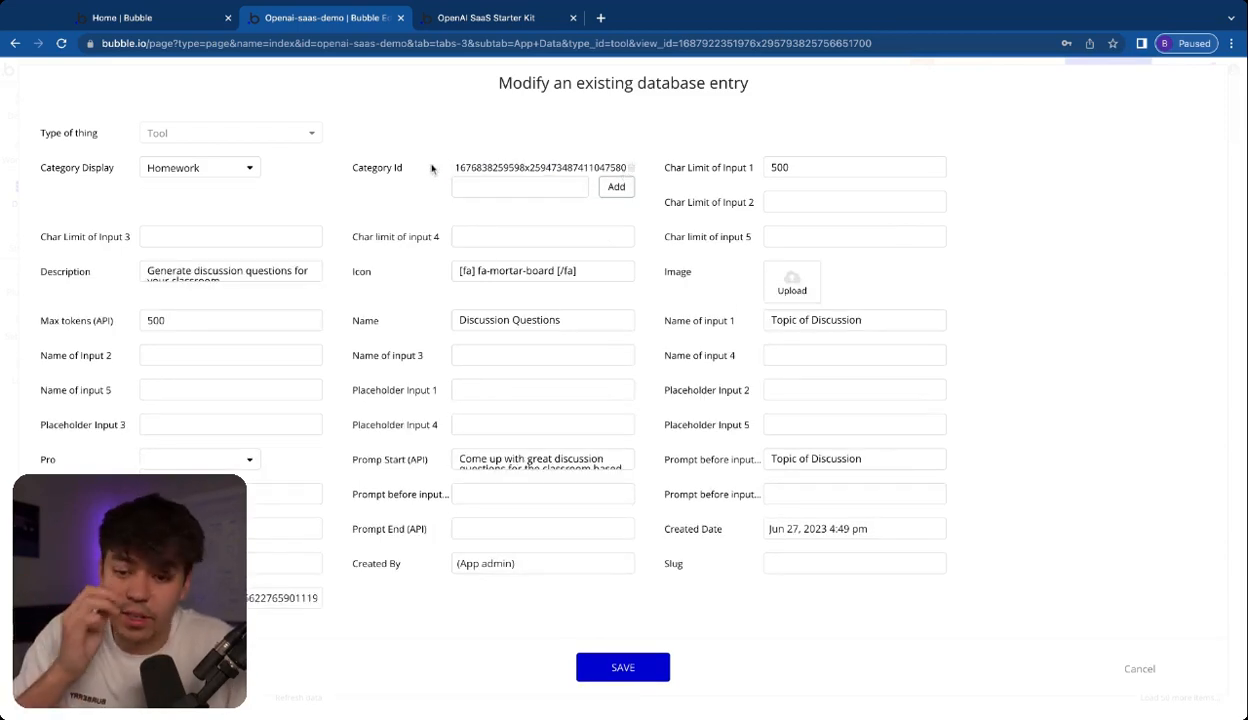
pyautogui.click(622, 670)
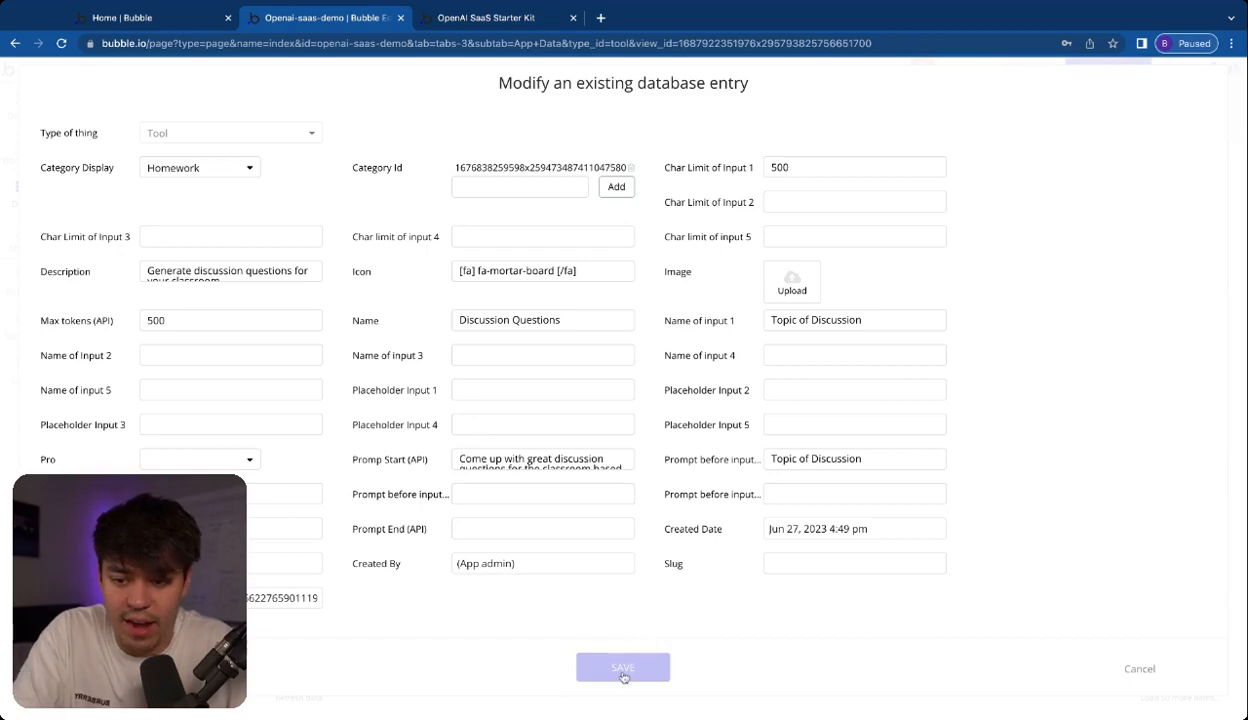
pyautogui.click(596, 247)
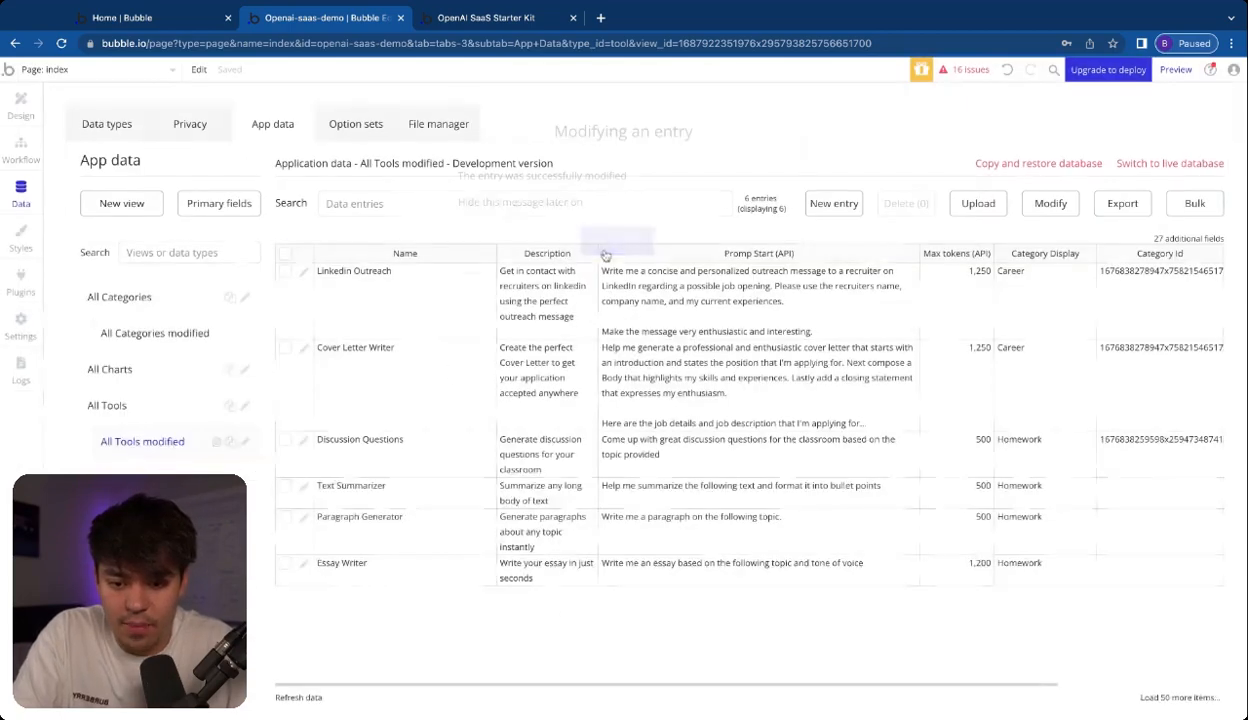
# Add the copied Homework unique id as Category Id in the Text Summarizer tool entry and save it
pyautogui.click(303, 485)
pyautogui.click(540, 167)
pyautogui.hotkey('ctrl', 'v')
pyautogui.click(629, 168)
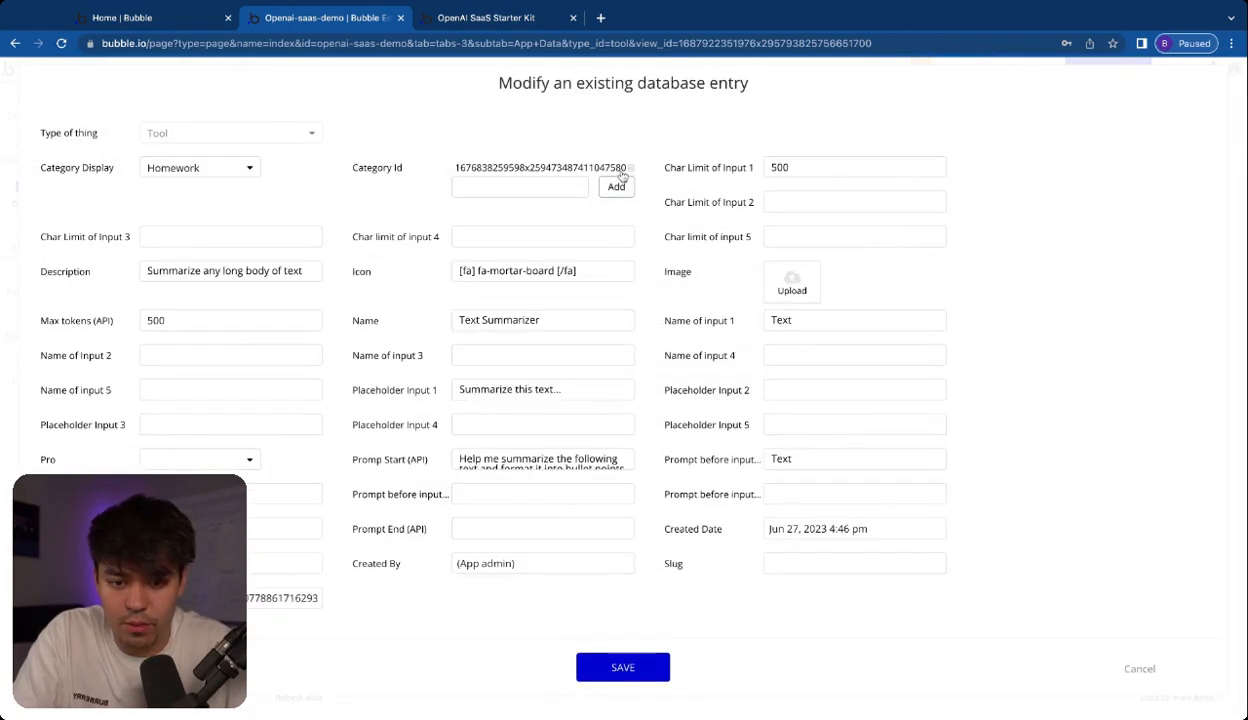
pyautogui.click(622, 666)
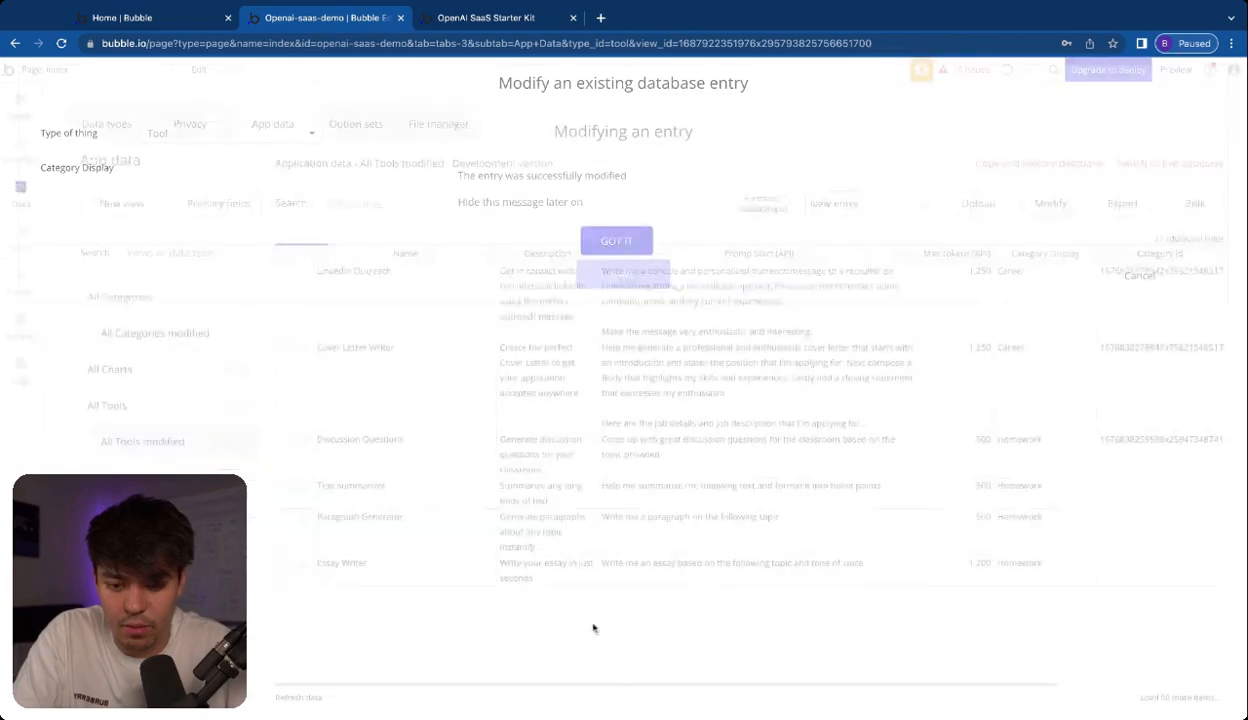
pyautogui.click(617, 241)
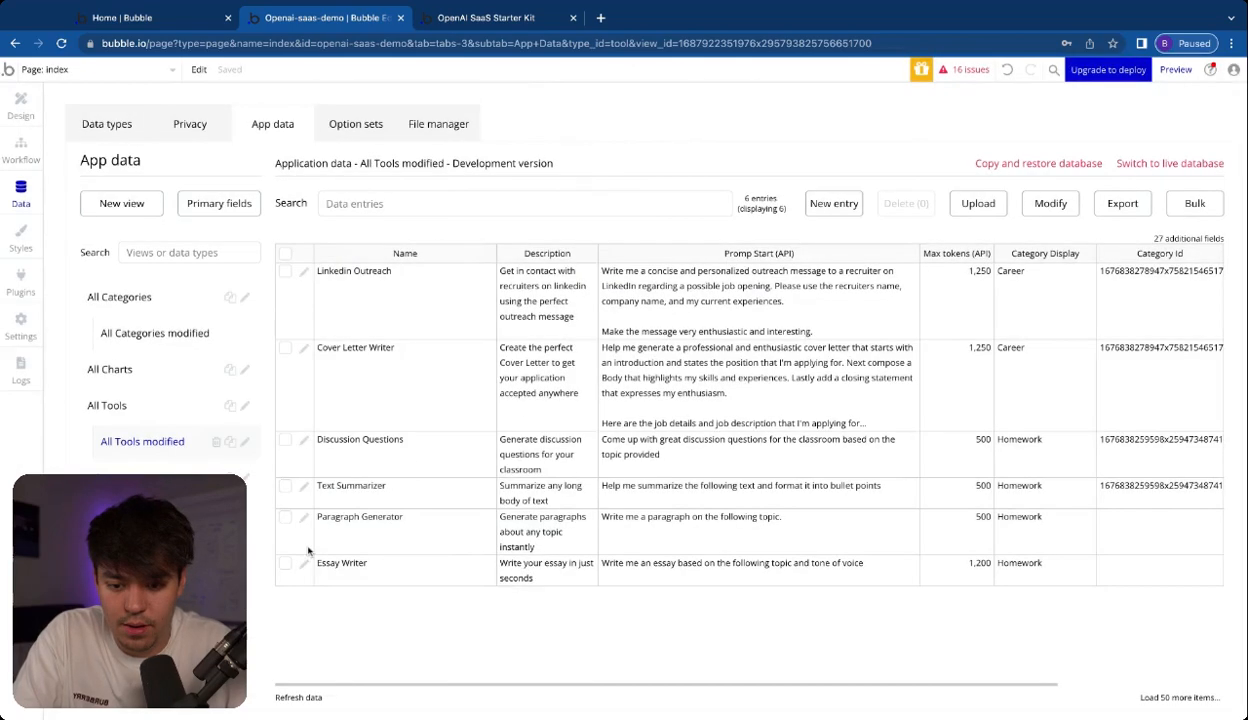
# Add the copied Homework unique id as Category Id in the Paragraph Generator tool entry and save it
pyautogui.click(302, 517)
pyautogui.click(538, 165)
pyautogui.press('super+v')
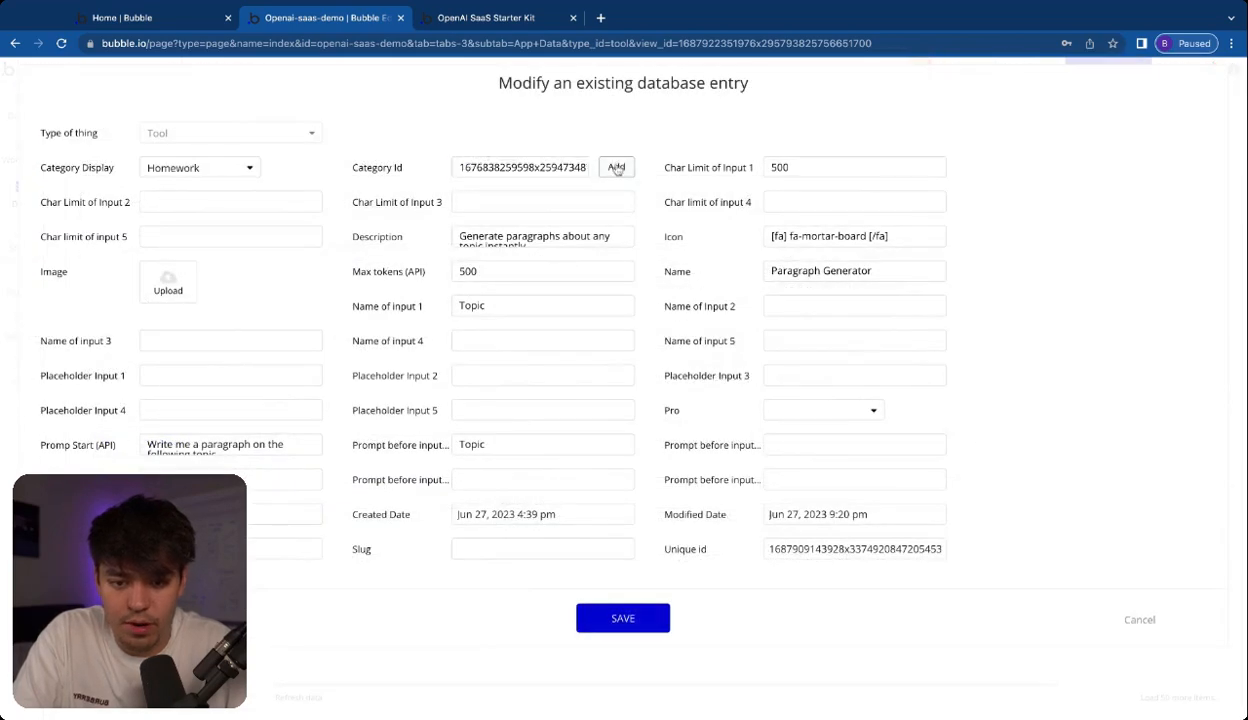
pyautogui.click(616, 167)
pyautogui.click(622, 664)
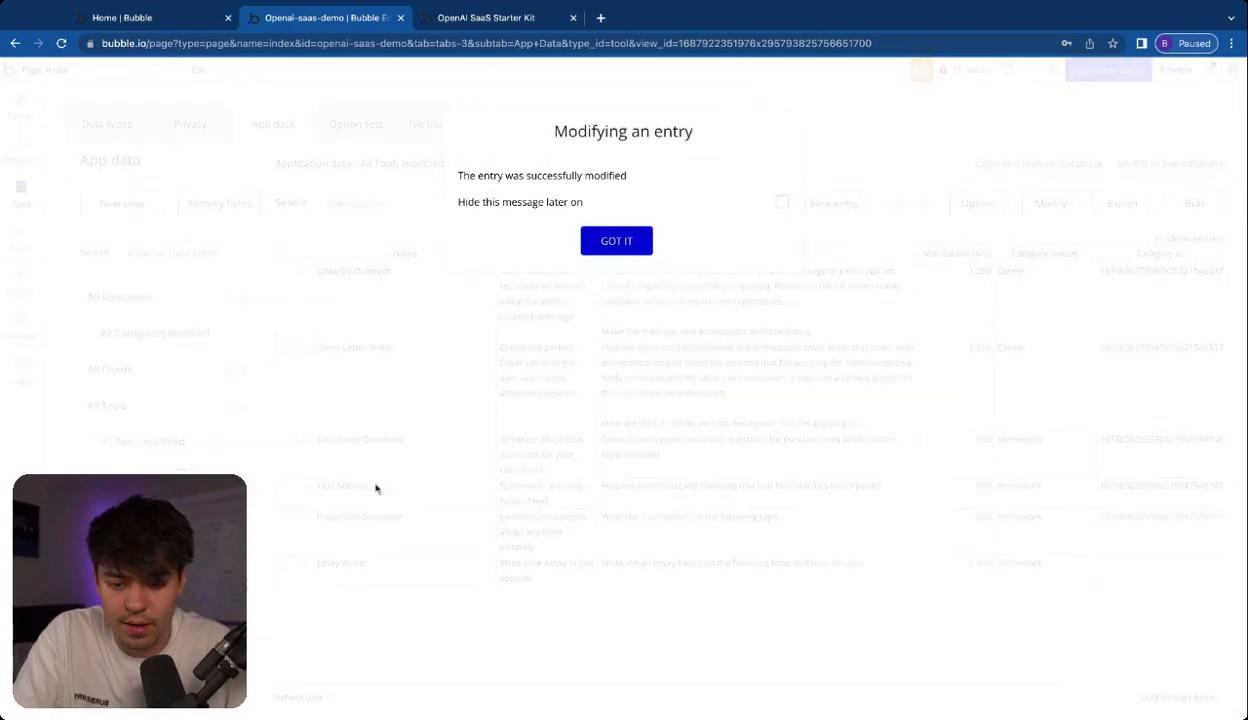
pyautogui.click(626, 242)
# Add the copied Homework unique id as Category Id in the Essay Writer tool entry and save it
pyautogui.click(304, 567)
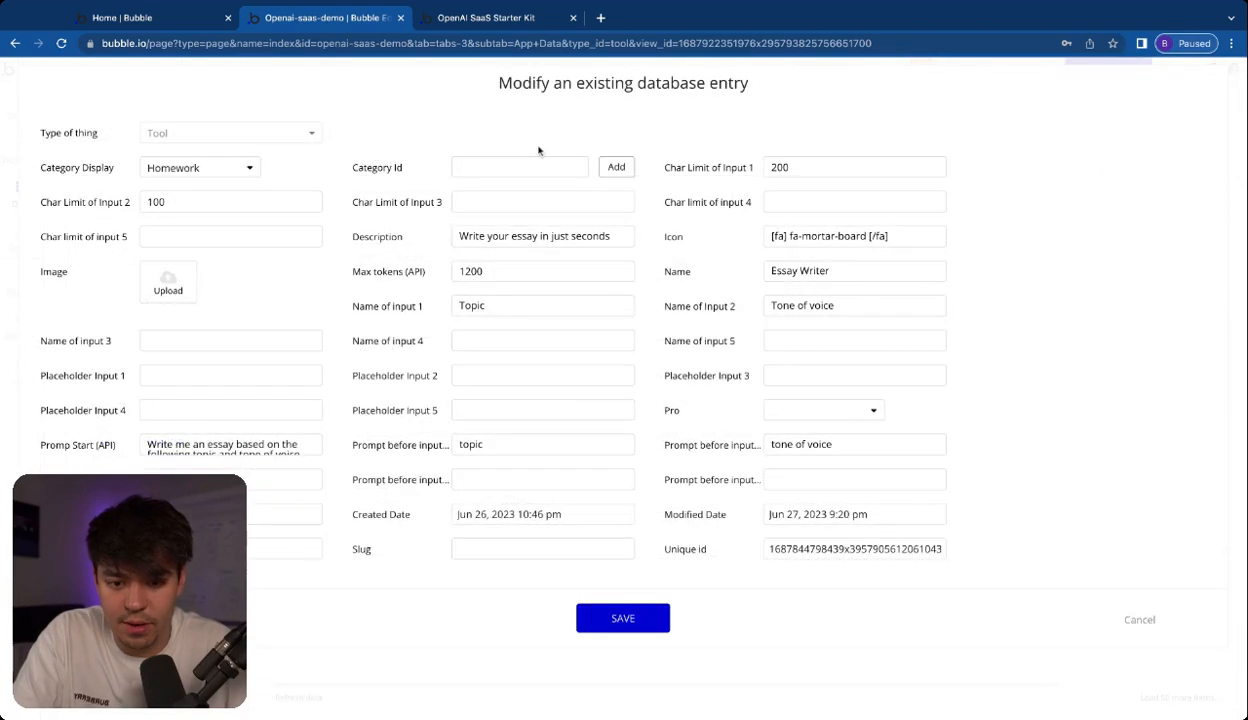
pyautogui.click(538, 167)
pyautogui.press('super+v')
pyautogui.click(616, 167)
pyautogui.click(622, 667)
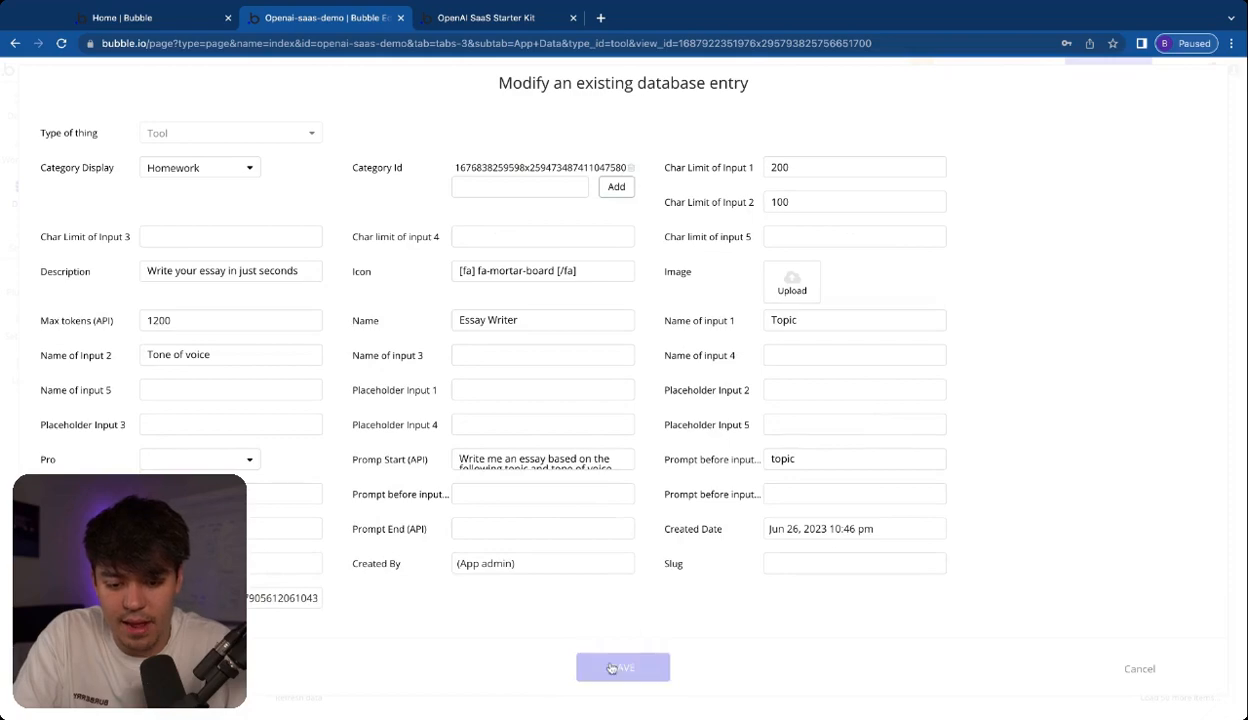
pyautogui.click(628, 241)
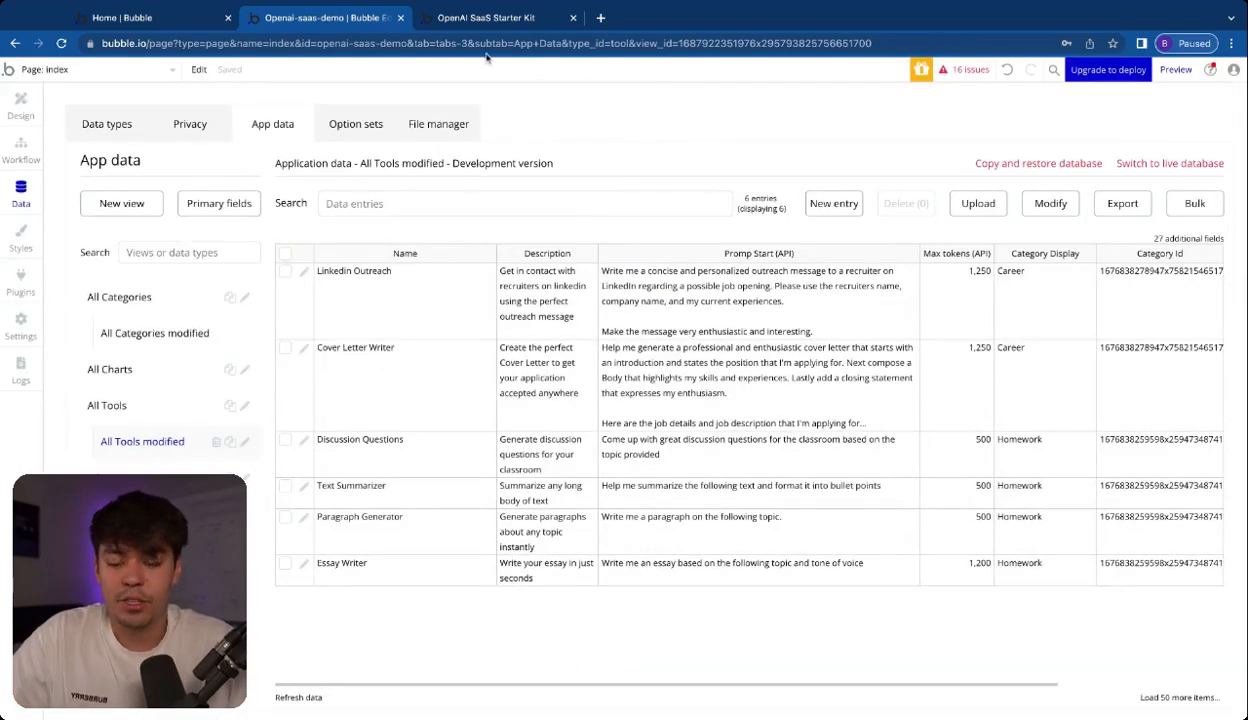
# Reload the app preview, check the tools shown under Homework, Career and All Tools, and return to the Bubble editor
pyautogui.click(482, 20)
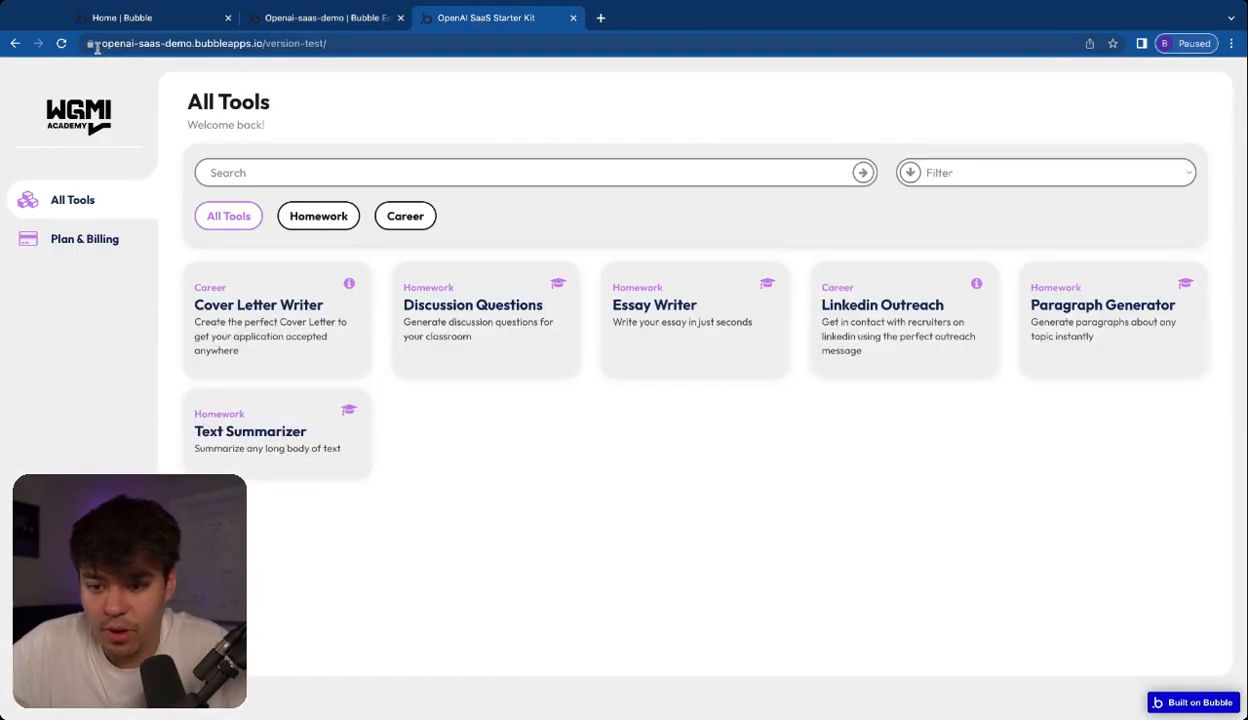
pyautogui.press('super+r')
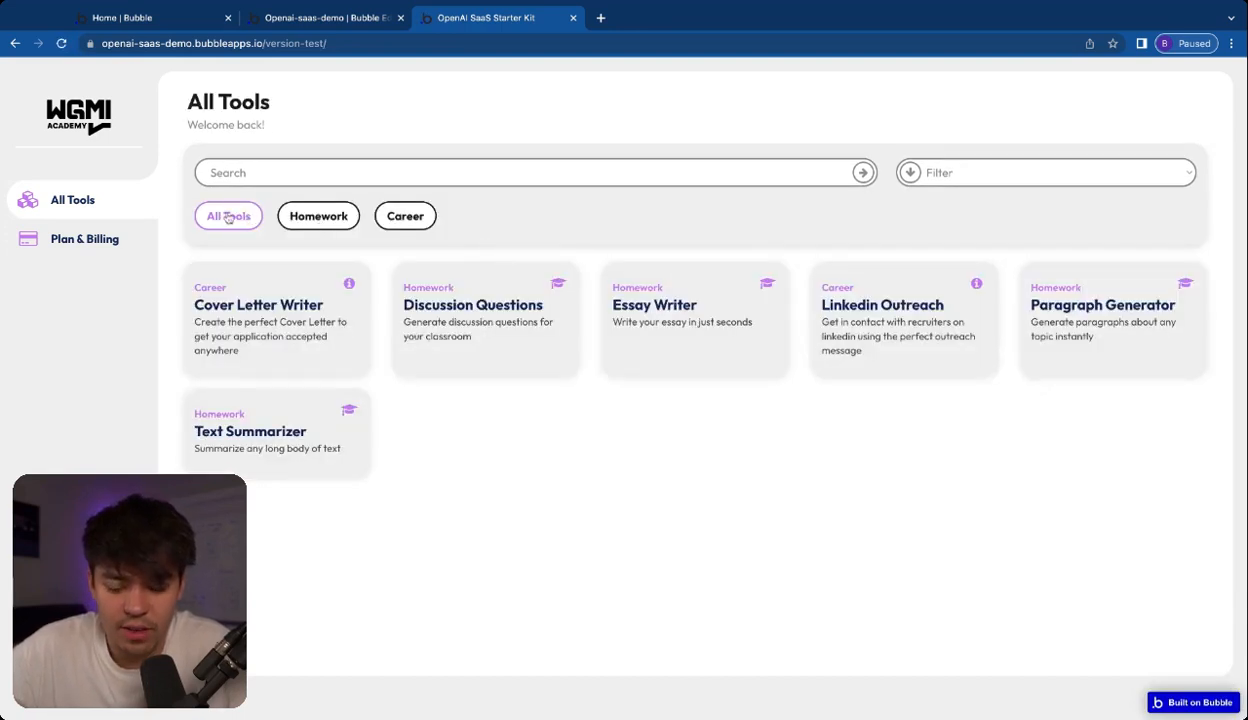
pyautogui.click(320, 218)
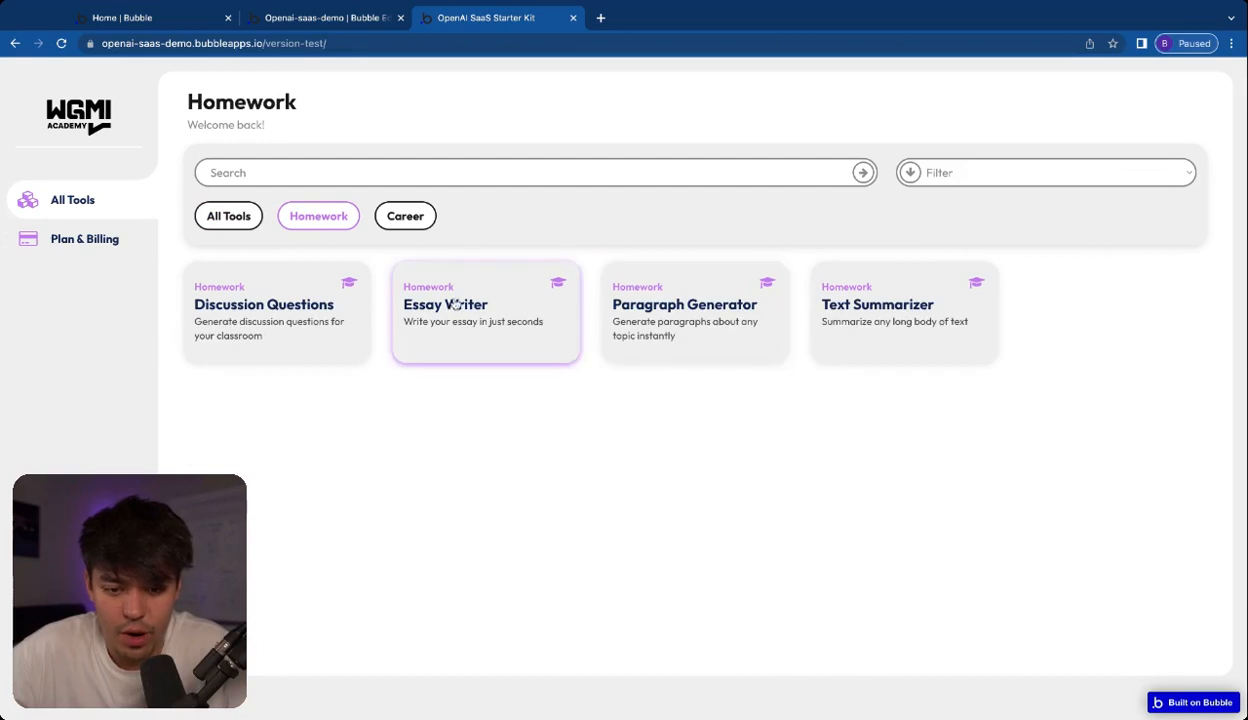
pyautogui.click(412, 214)
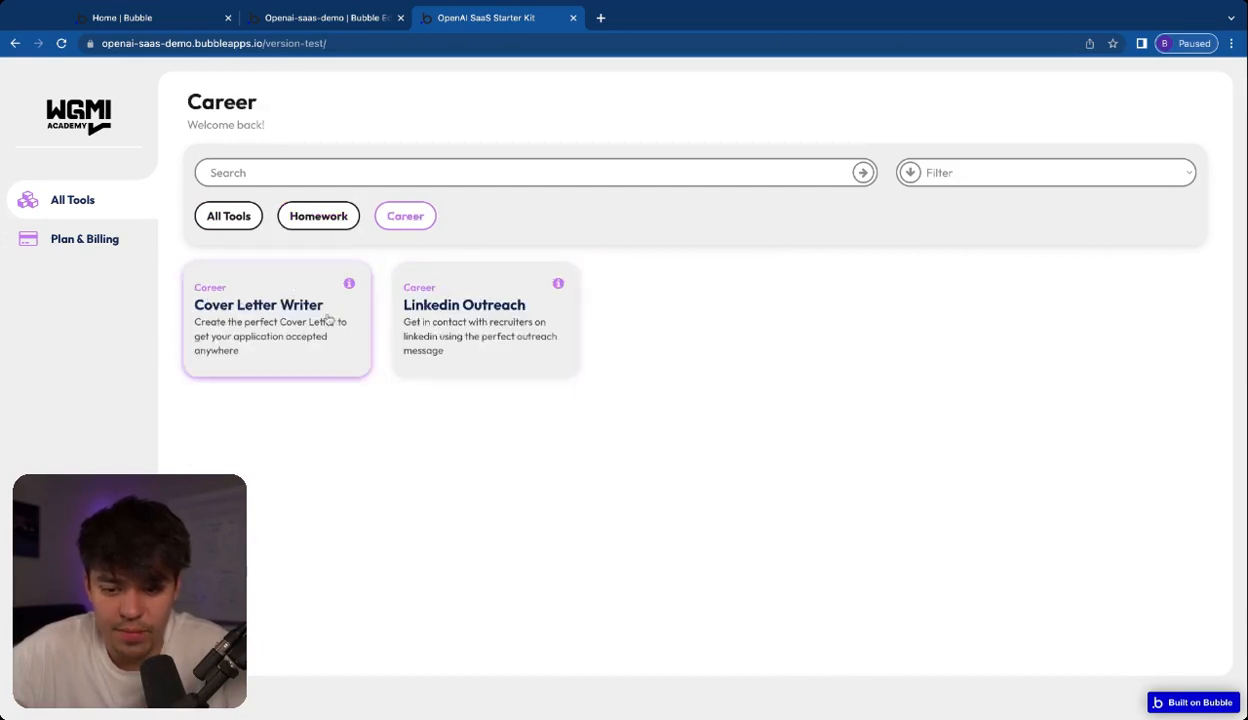
pyautogui.click(235, 216)
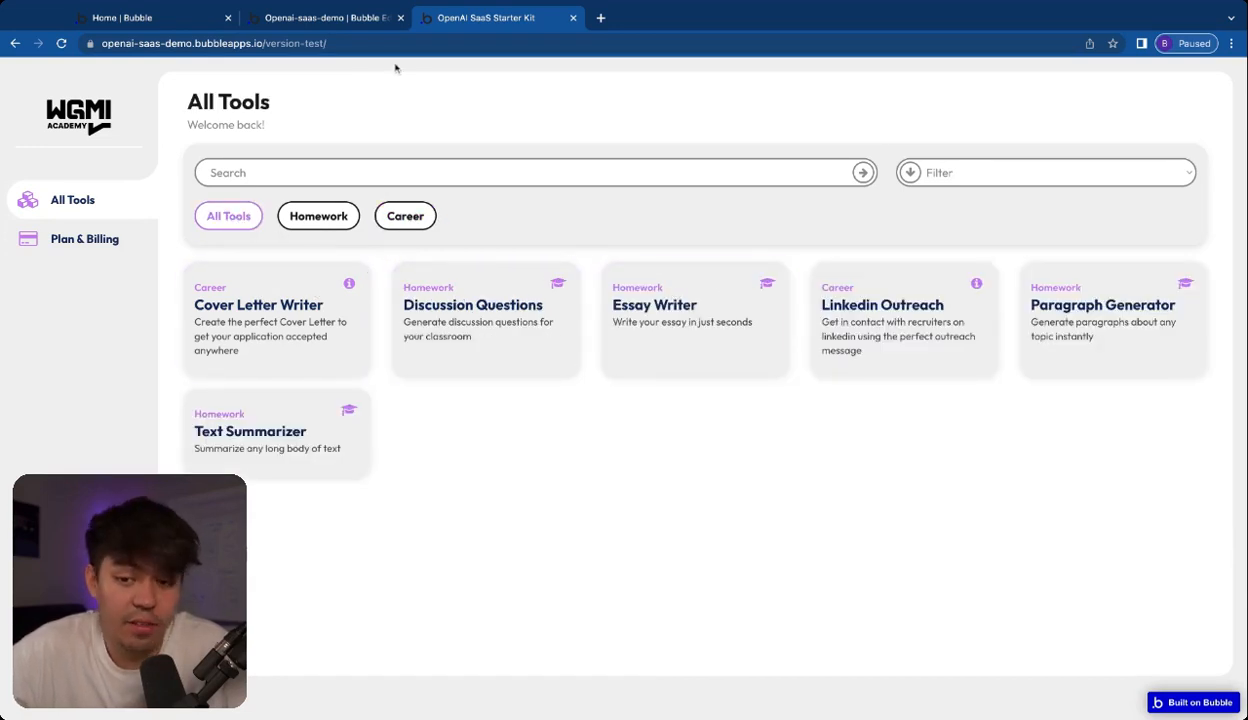
pyautogui.click(340, 18)
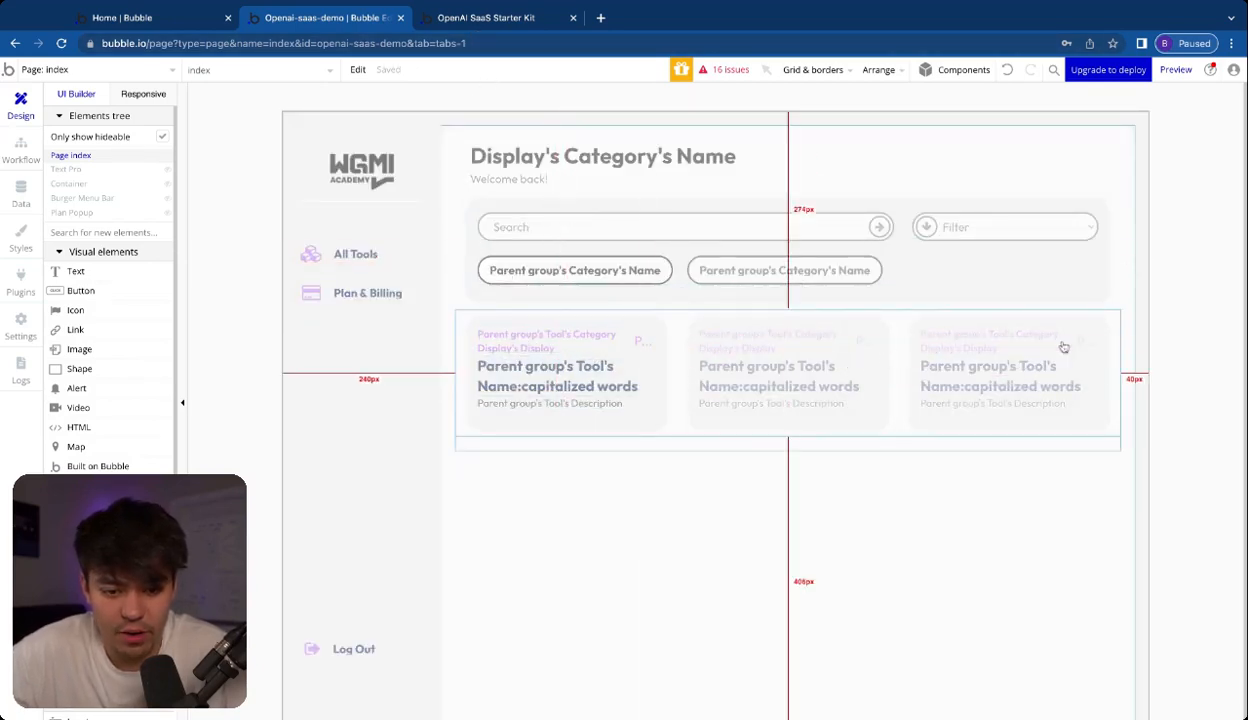
# Inspect the dynamic text of the category label in the first tool card and the data source of the Tools repeating group
pyautogui.click(995, 532)
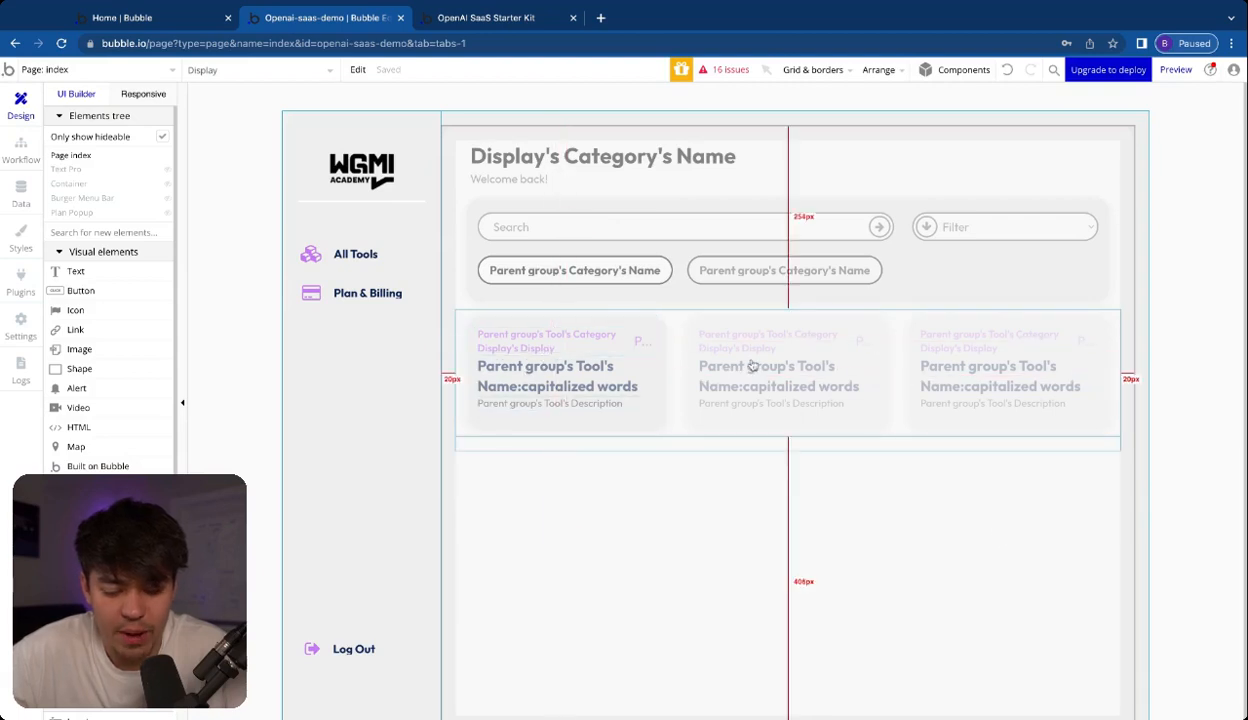
pyautogui.click(550, 344)
pyautogui.doubleClick(543, 340)
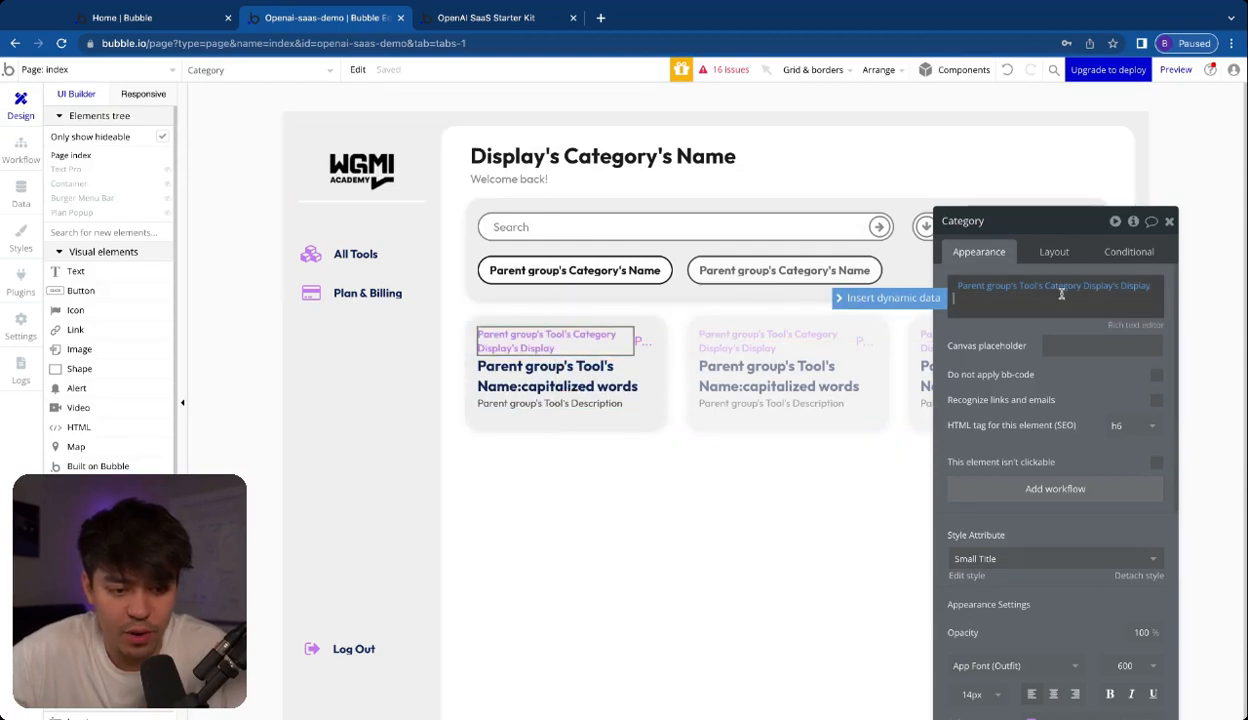
pyautogui.click(988, 291)
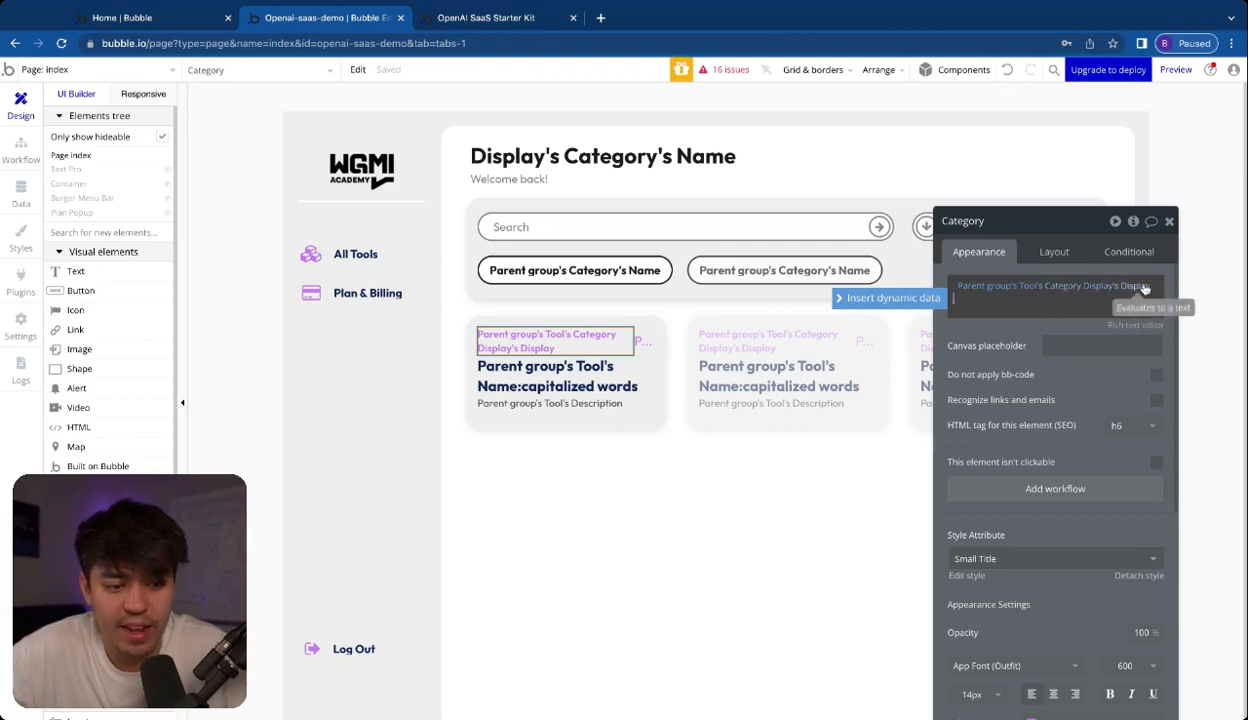
pyautogui.click(688, 320)
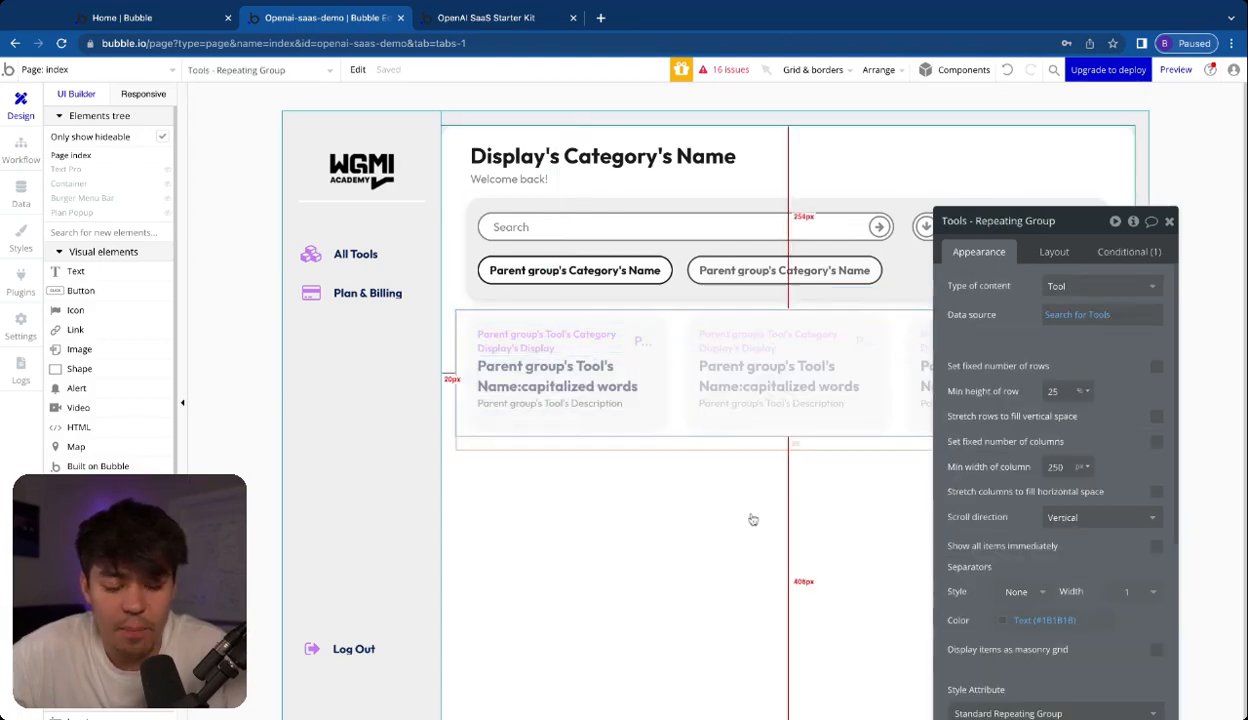
pyautogui.click(752, 527)
pyautogui.click(1169, 221)
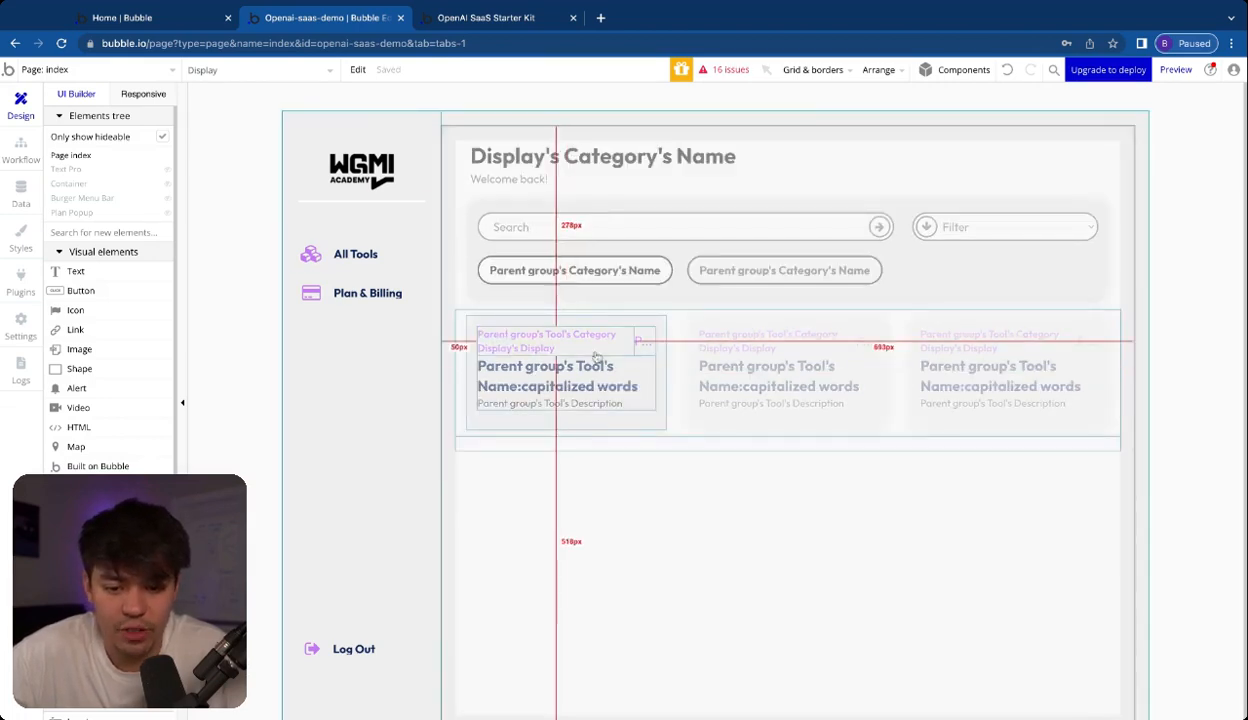
# Recheck the dynamic expression behind the first tool card's category label and close the open element and page properties
pyautogui.click(650, 386)
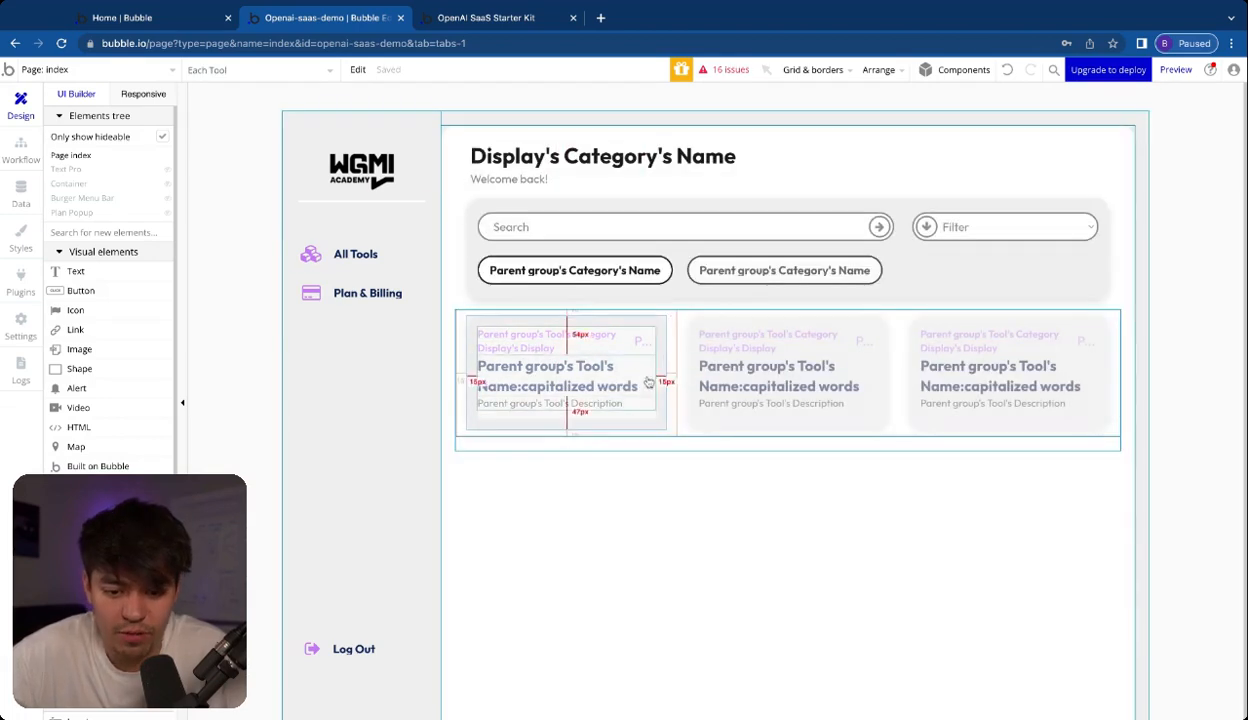
pyautogui.click(577, 342)
pyautogui.doubleClick(577, 342)
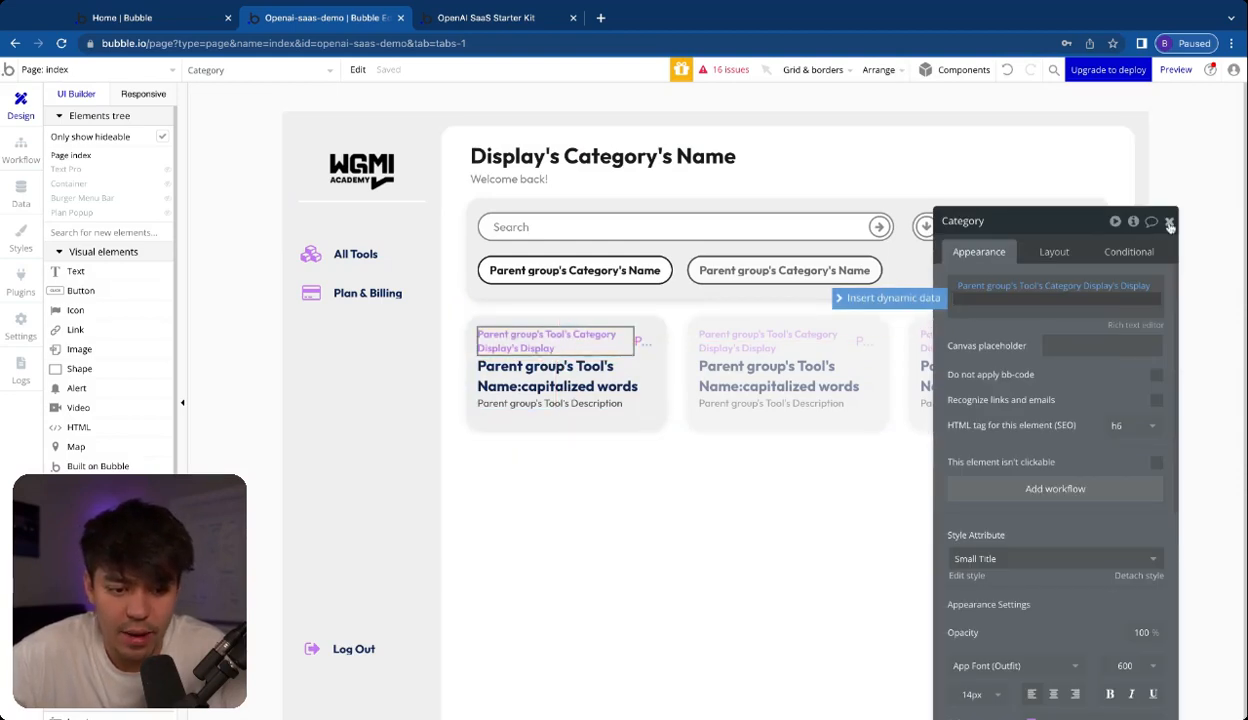
pyautogui.click(1169, 223)
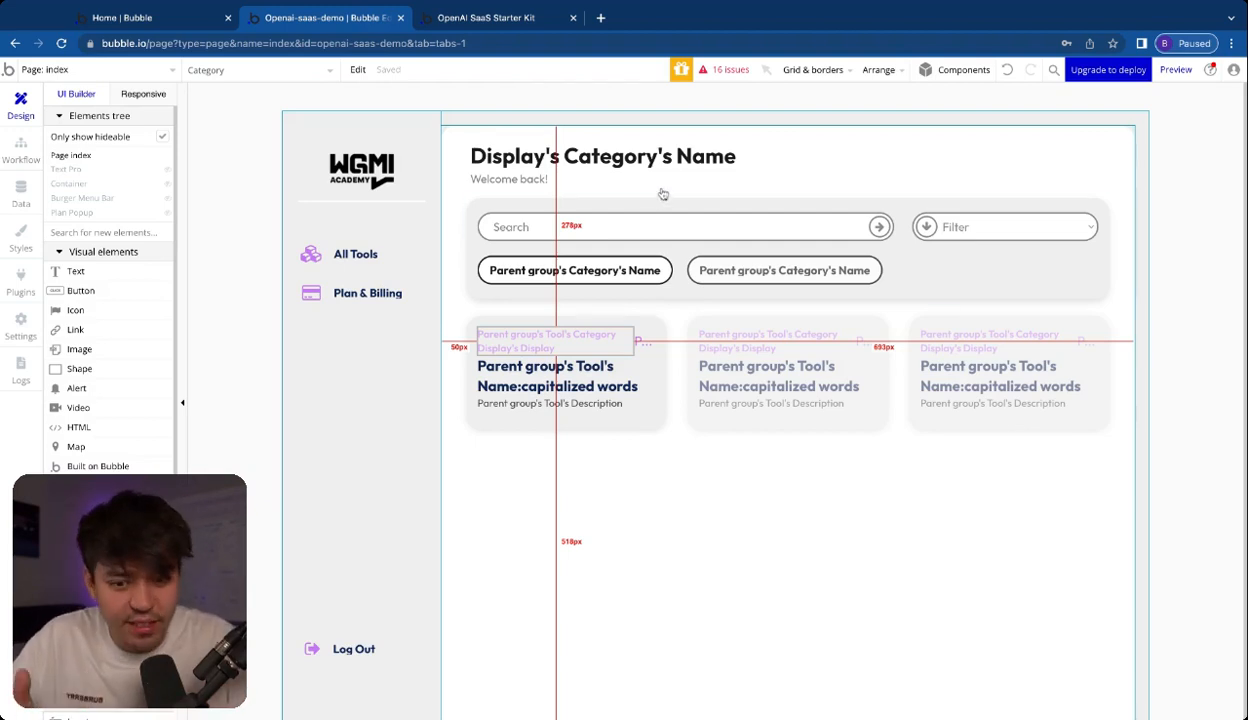
pyautogui.doubleClick(588, 106)
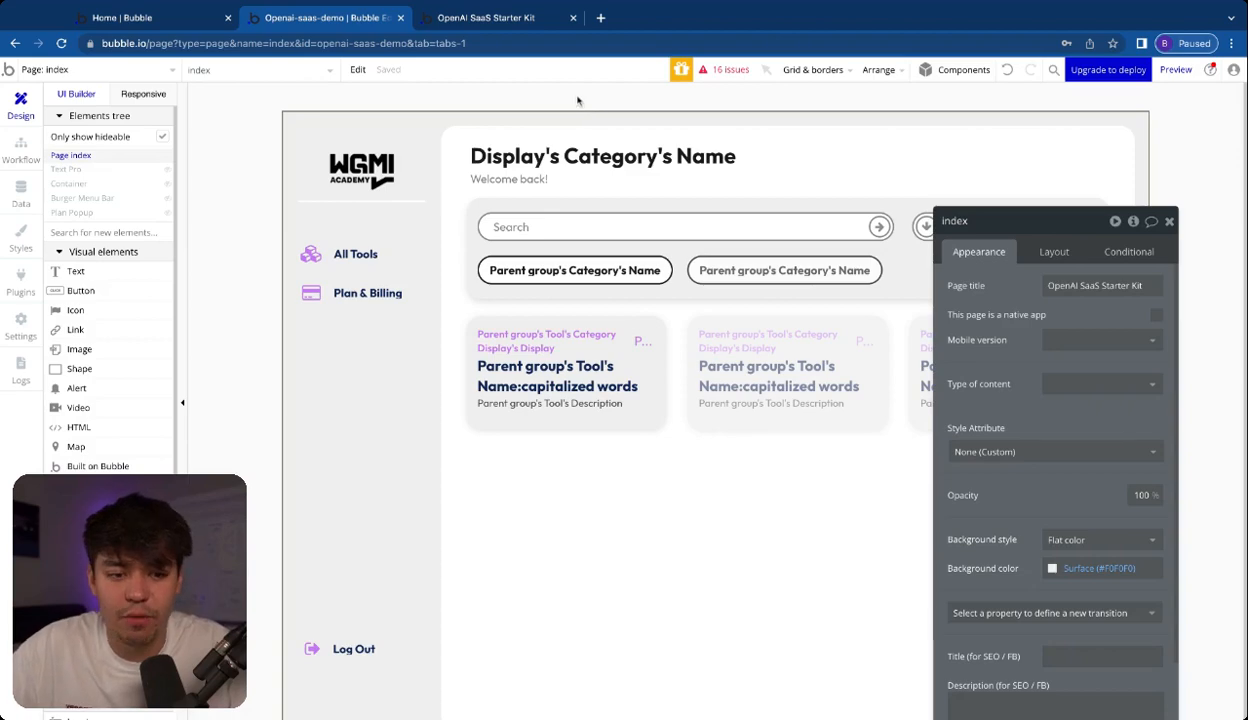
pyautogui.click(1168, 221)
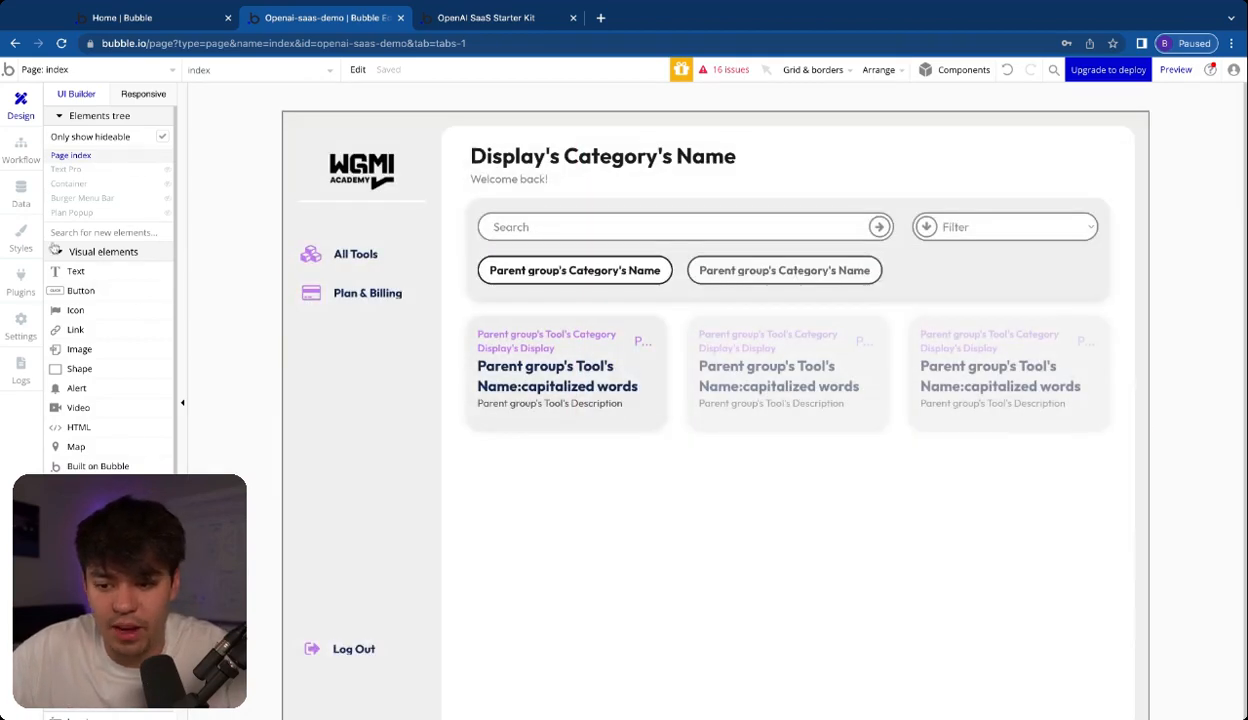
# Switch to the app preview and check the tools filtered by Homework, Career and All Tools
pyautogui.click(492, 22)
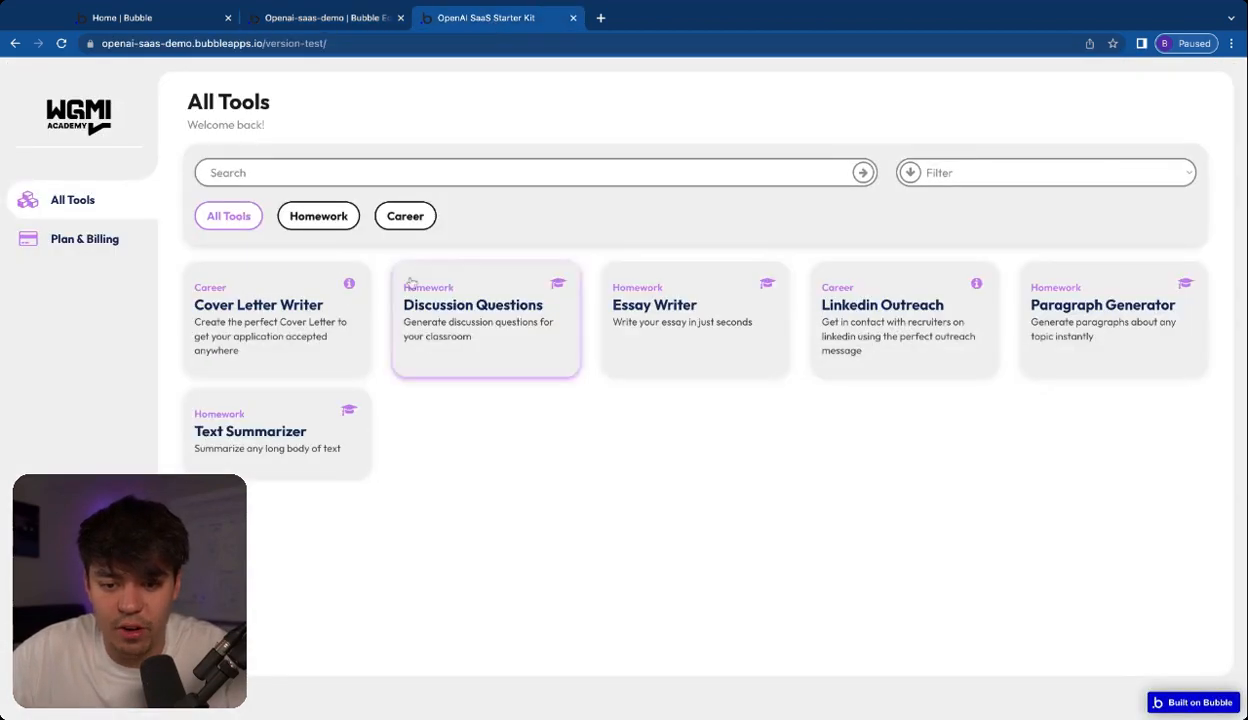
pyautogui.click(320, 216)
pyautogui.click(407, 214)
pyautogui.click(240, 217)
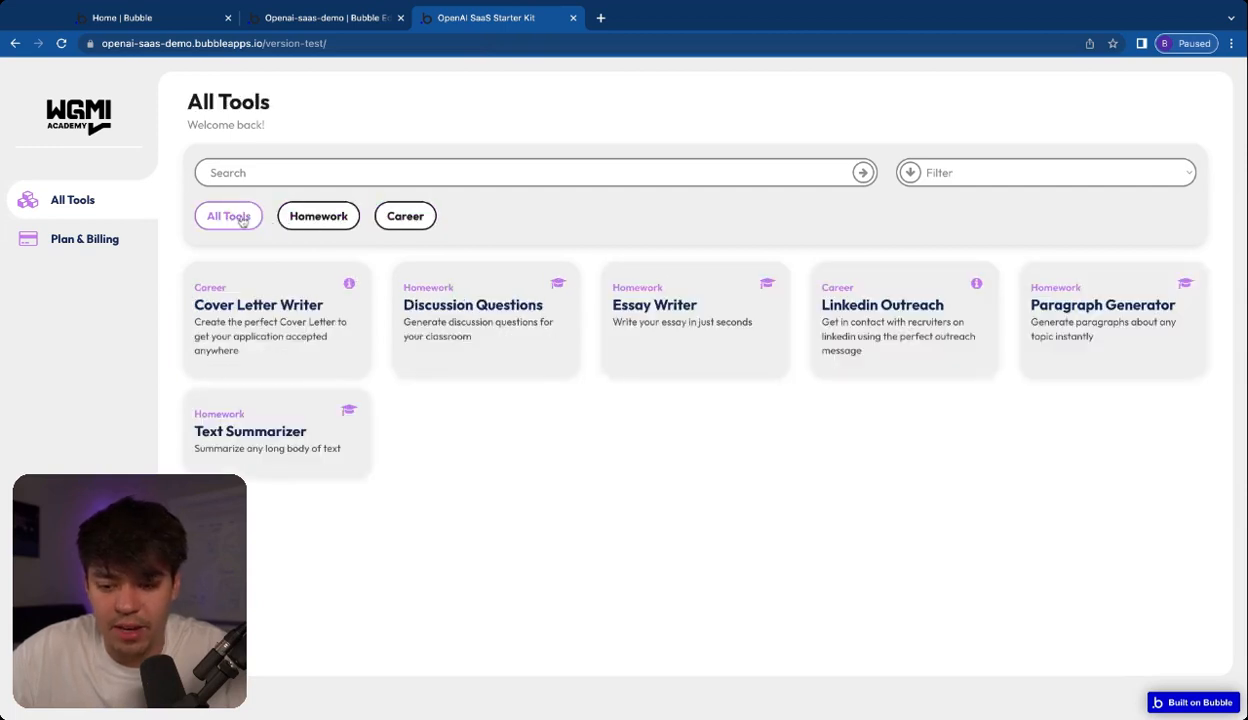